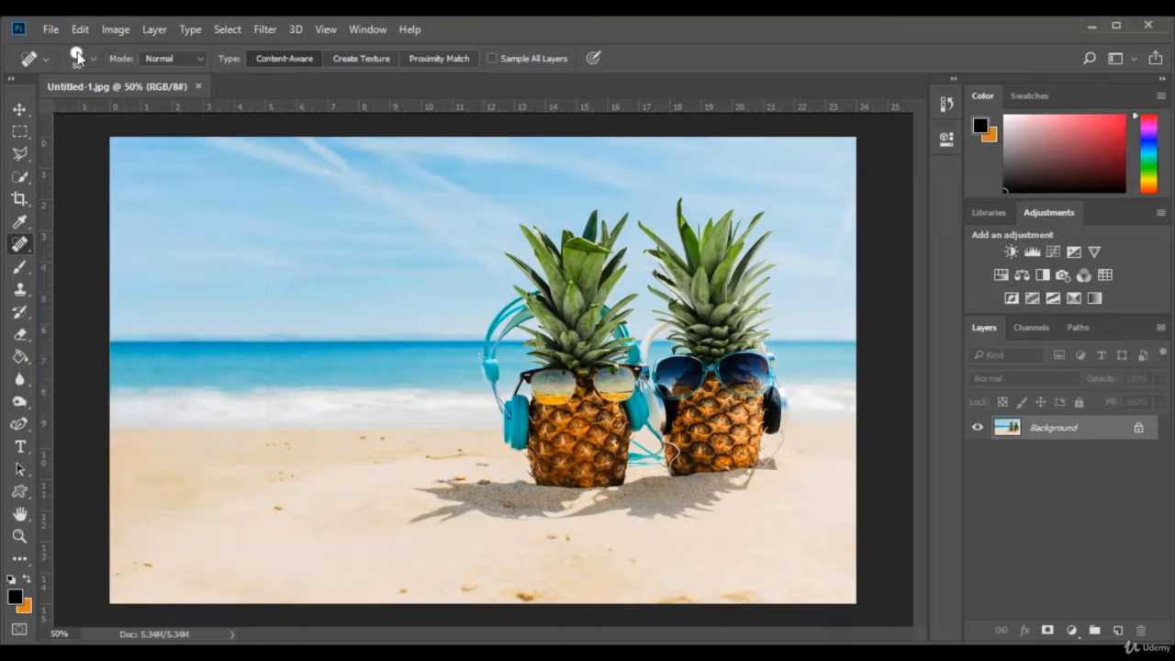
Close Untitled-1.jpg and open the How-to-remove-Grease-Stains image from the Patch tool folder
click(197, 86)
click(52, 30)
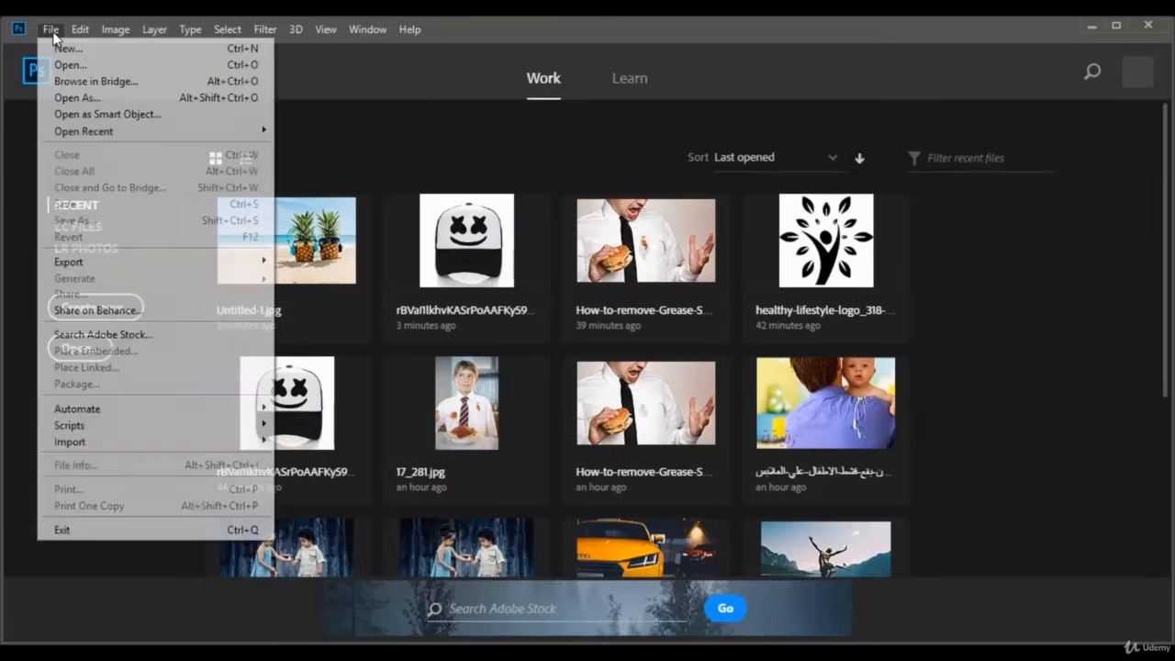
click(70, 65)
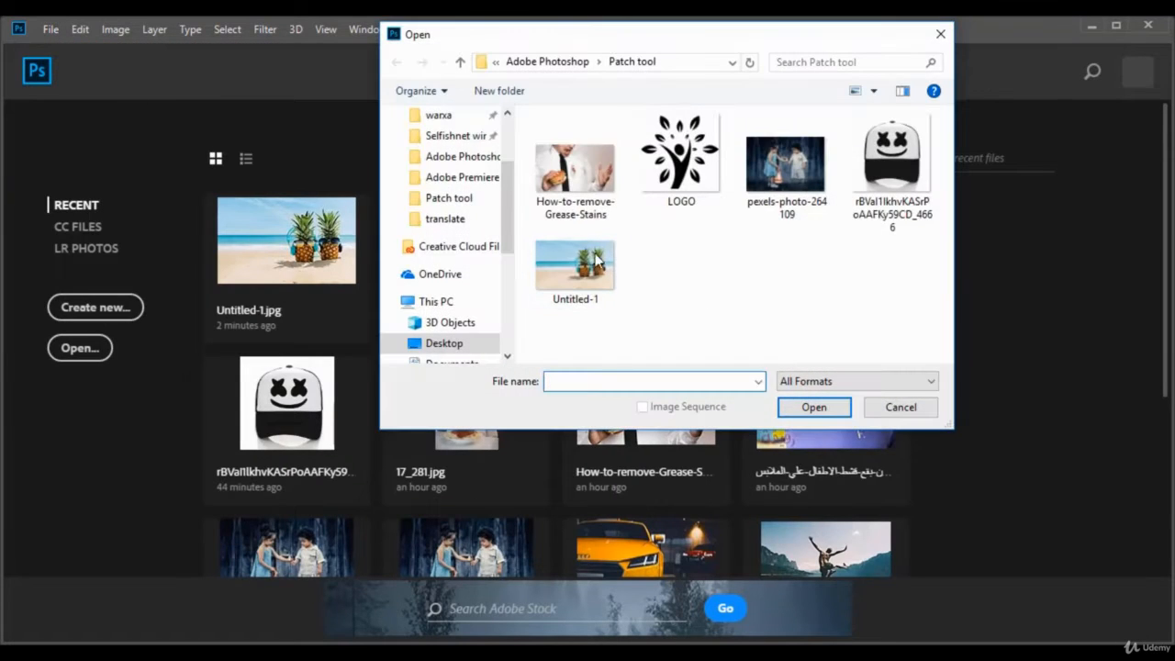
click(579, 180)
click(811, 408)
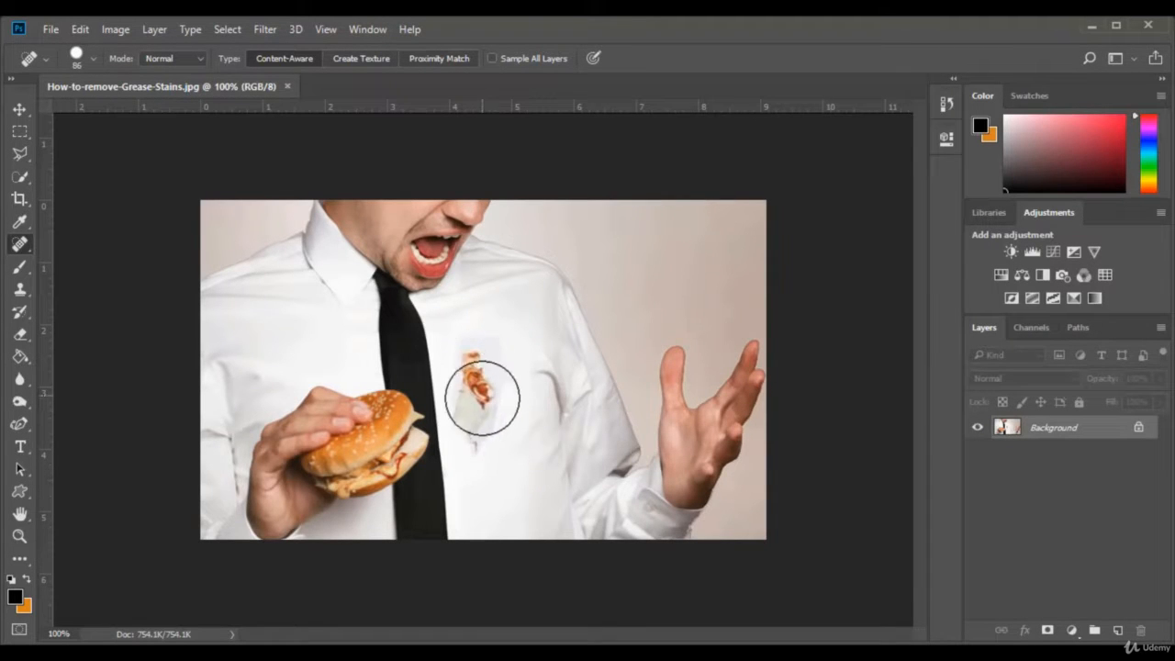
Unlock the Background layer of the stained-shirt photo so it becomes an ordinary editable layer
click(20, 246)
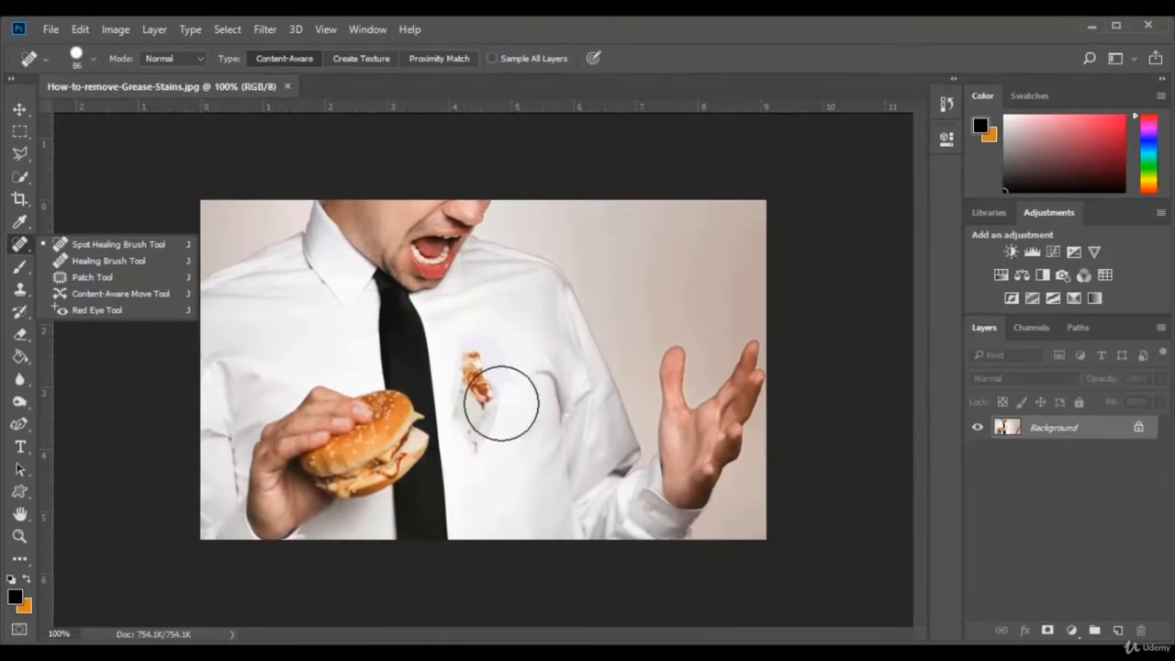
click(681, 55)
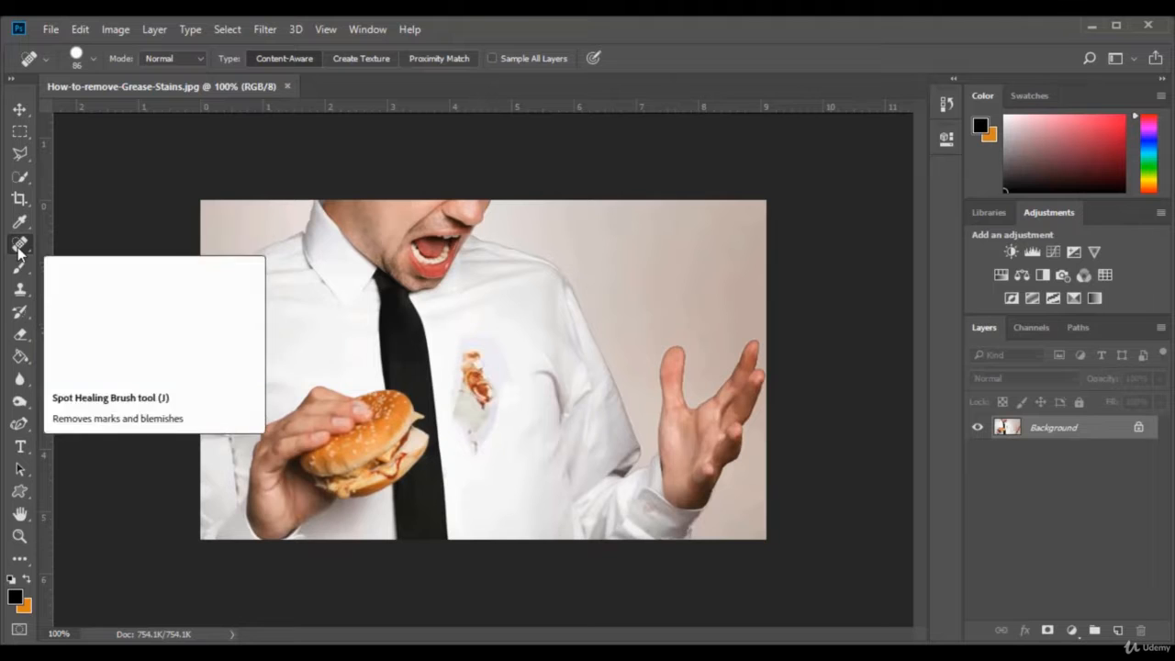
click(1138, 428)
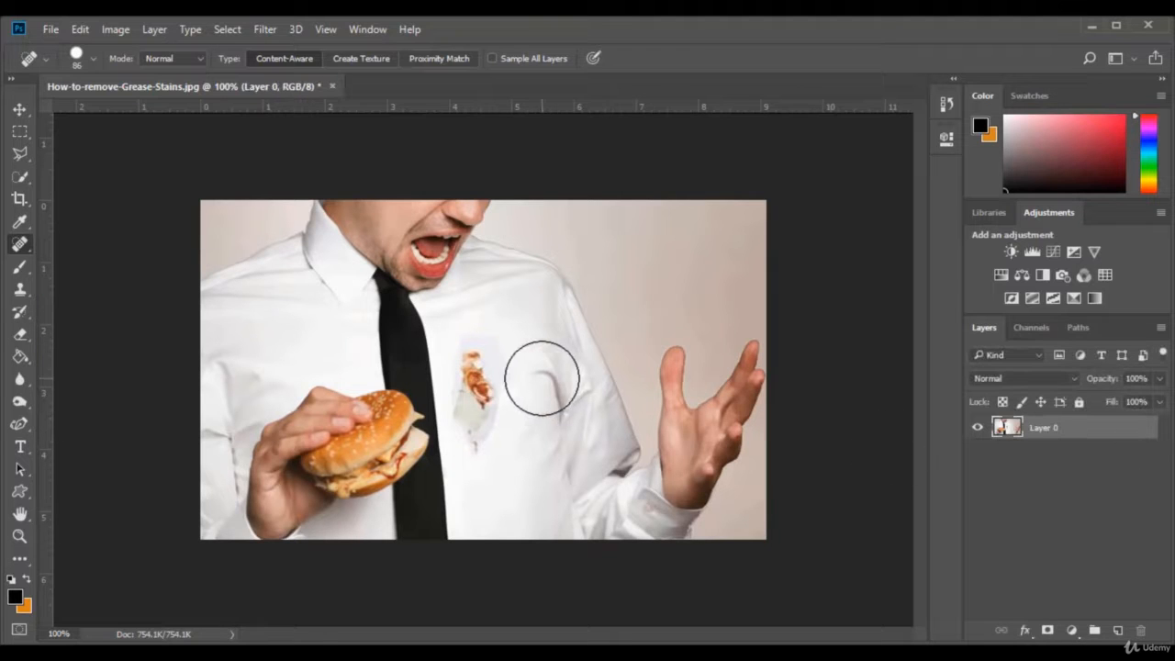
Choose the Spot Healing Brush and set its brush size to 49 px
right_click(19, 245)
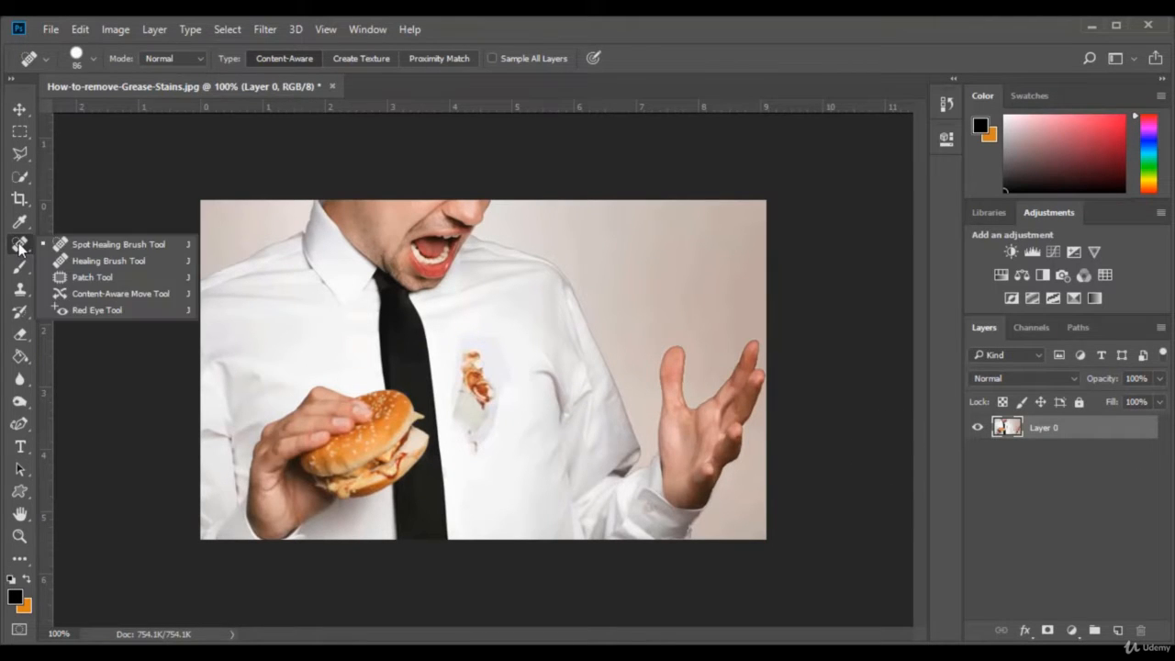
click(20, 245)
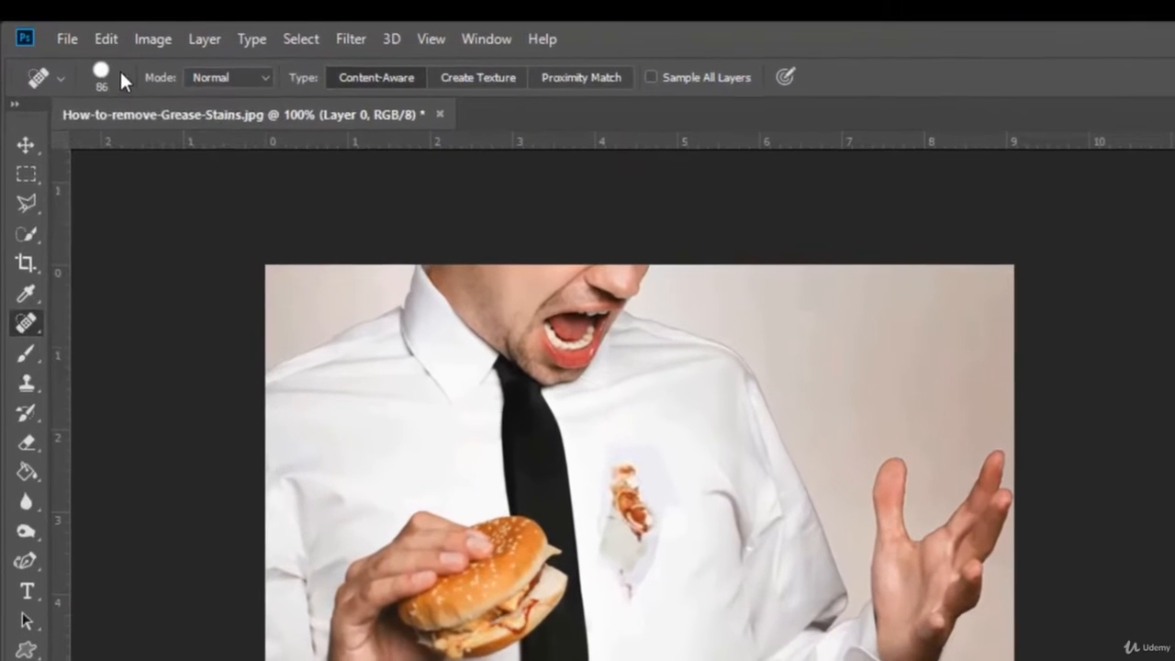
click(122, 76)
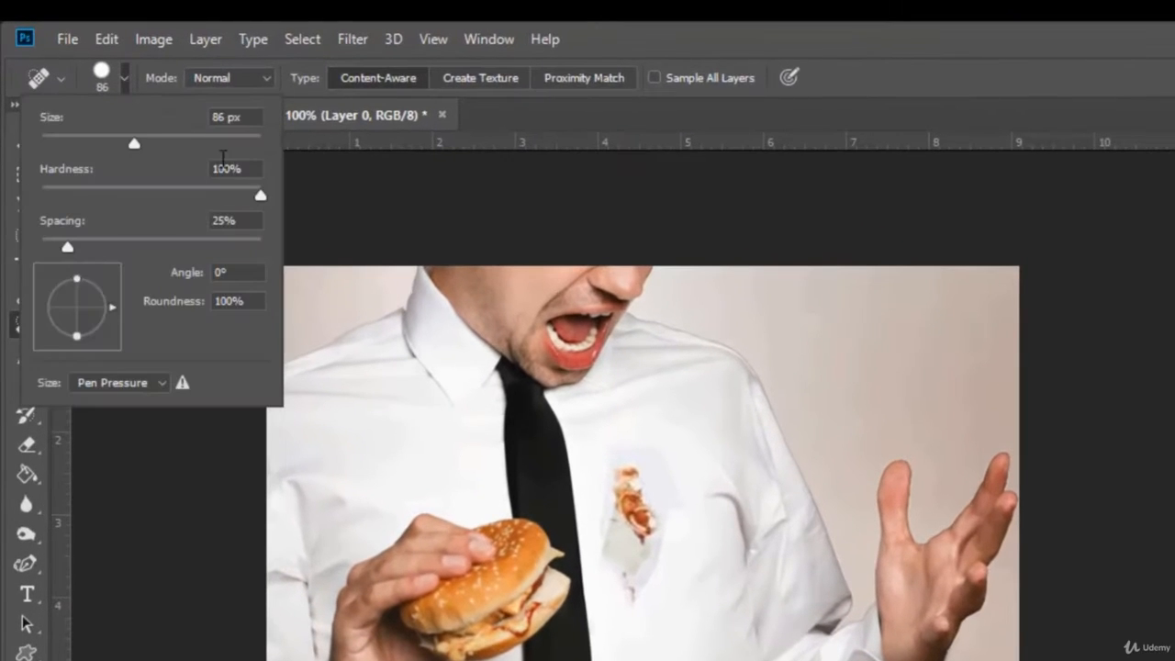
mouse_move(139, 143)
mouse_down()
mouse_move(179, 144)
mouse_move(94, 142)
mouse_up()
click(908, 73)
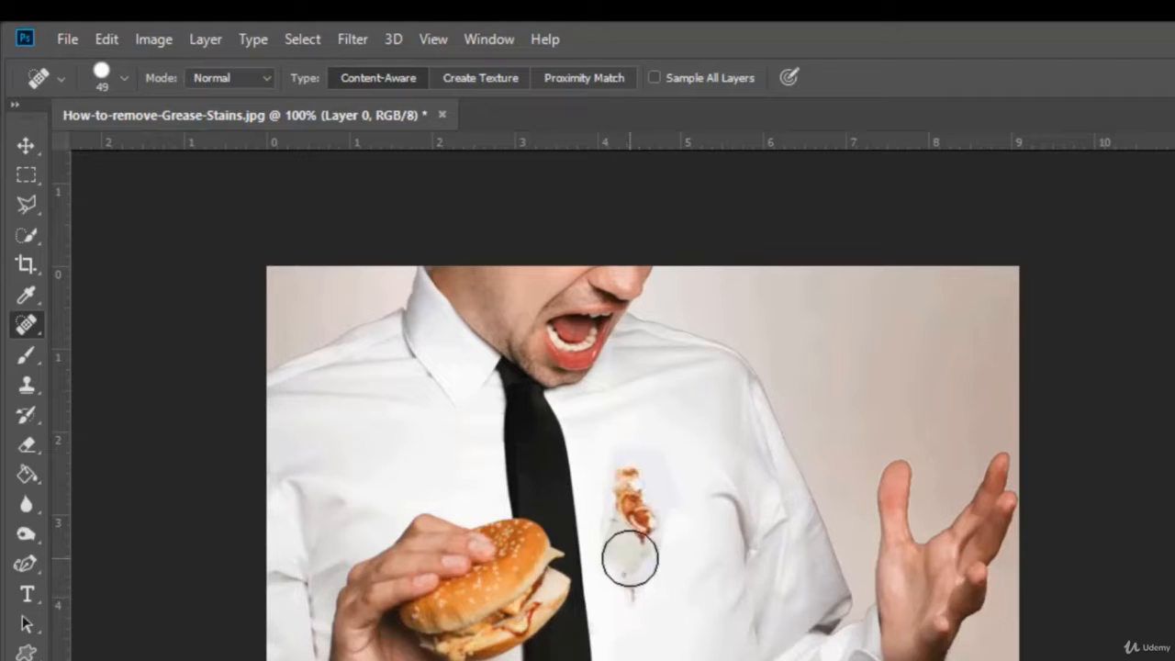
Paint over the grease stain on the white shirt with the Spot Healing Brush, including the leftover discoloured patches
click(637, 595)
mouse_move(637, 594)
mouse_down()
mouse_move(640, 496)
mouse_move(659, 517)
mouse_up()
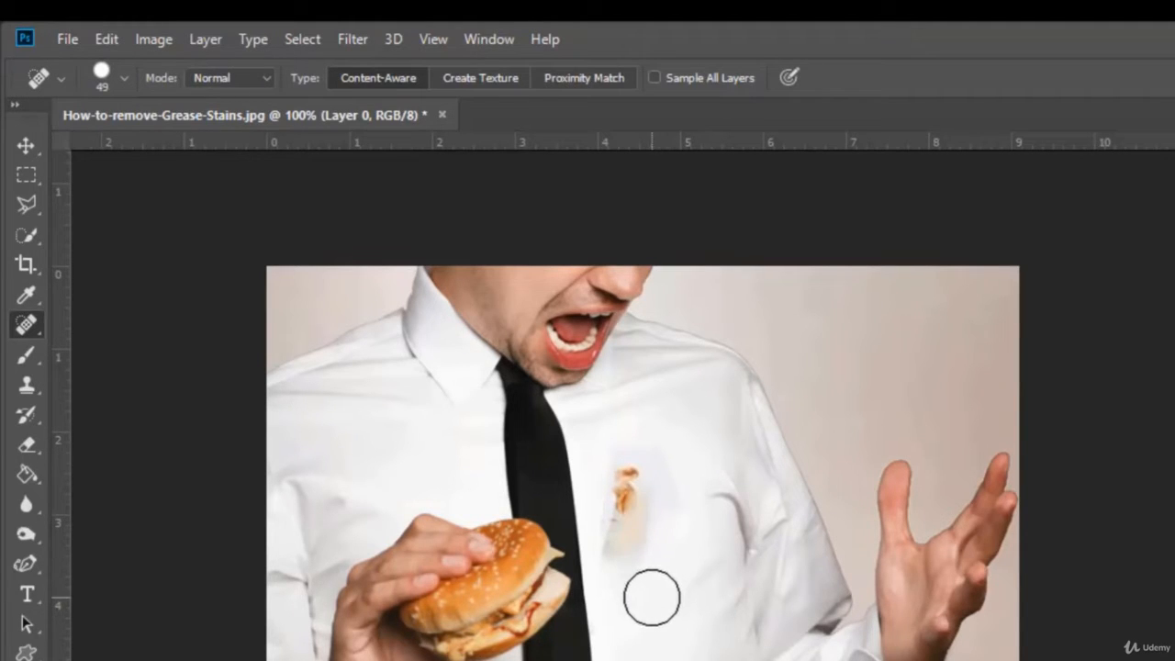
drag(628, 553, 630, 477)
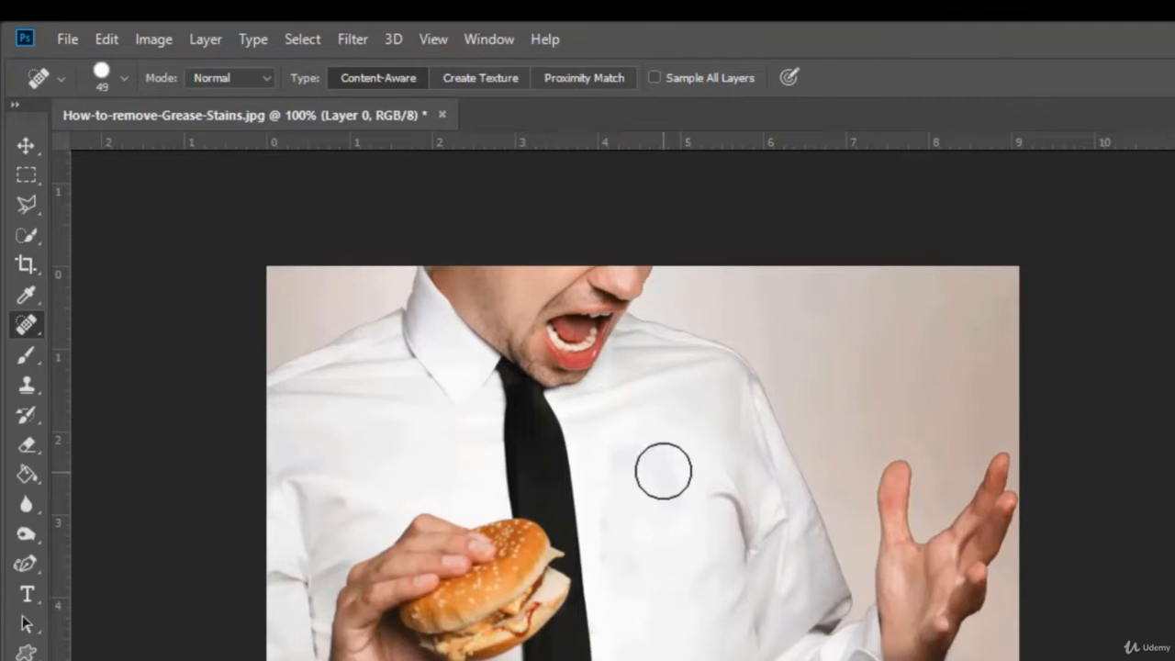
drag(656, 466, 659, 471)
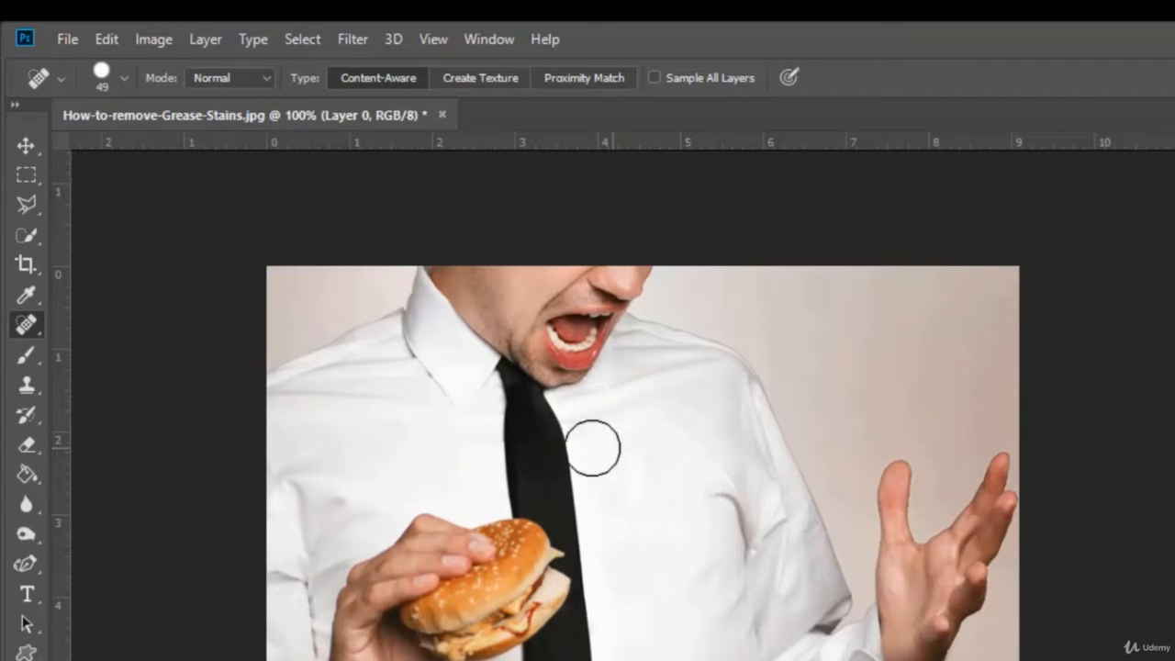
Close the shirt photo without saving and open the cap image whose file name ends in 4666
click(444, 115)
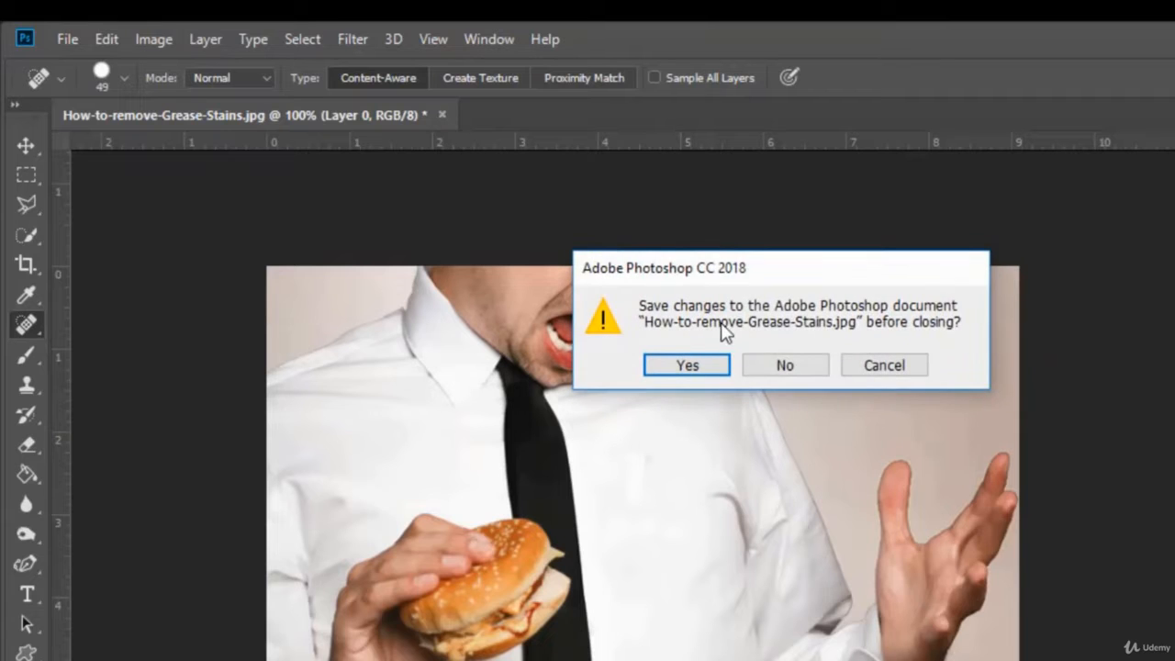
click(780, 365)
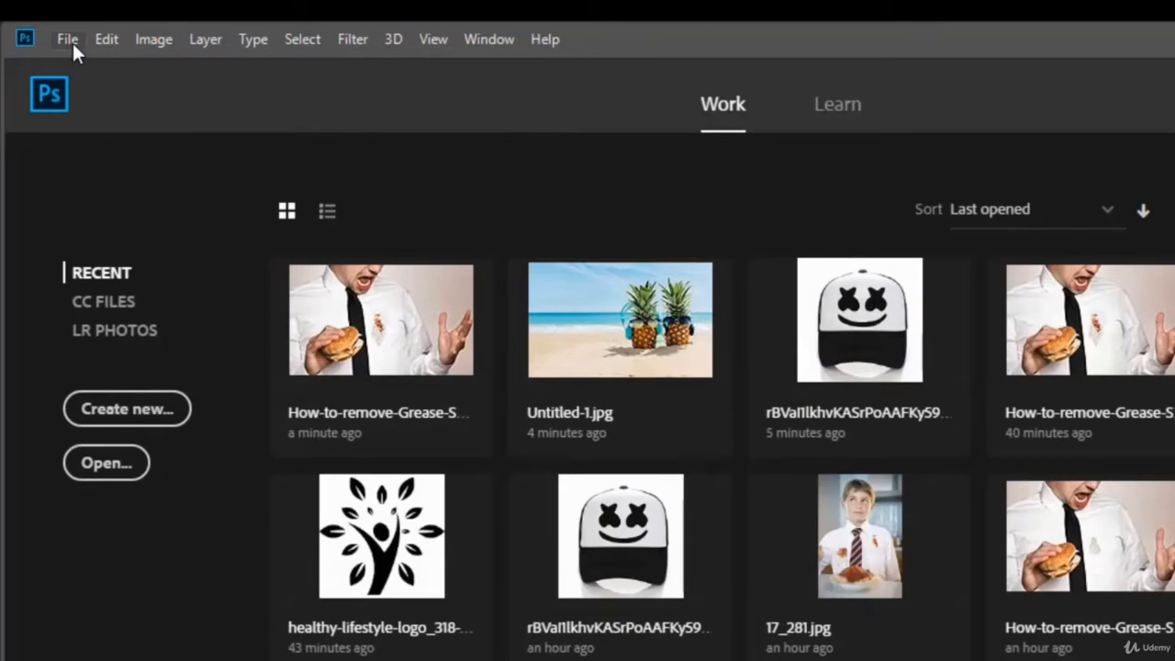
click(67, 39)
click(107, 90)
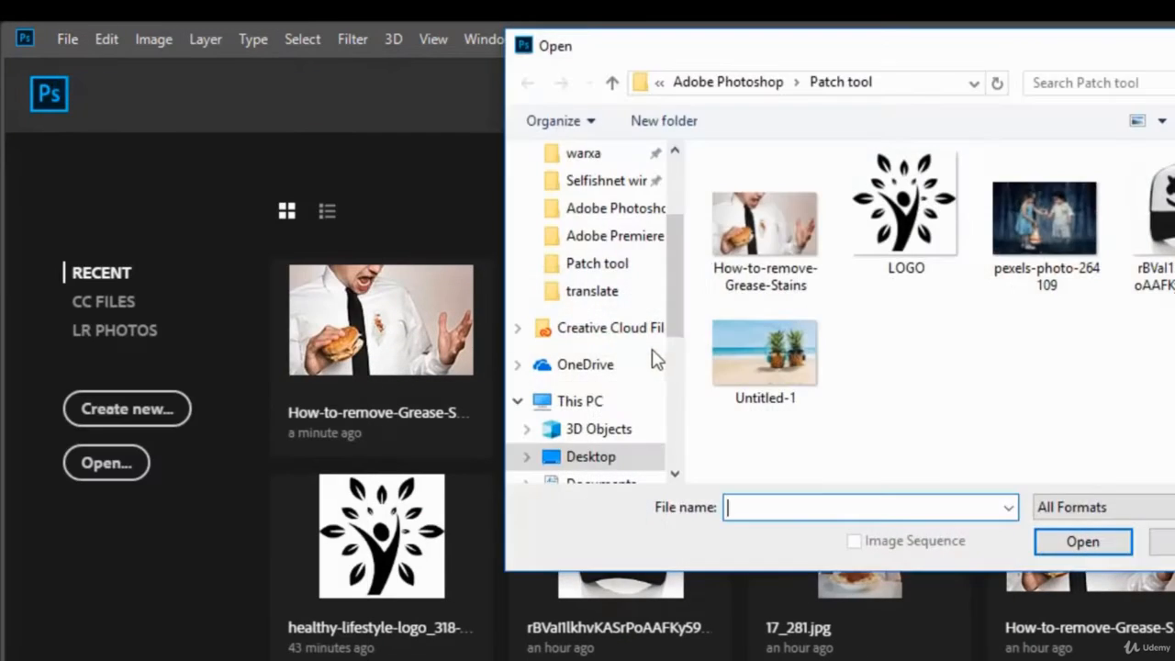
click(1149, 229)
click(1101, 540)
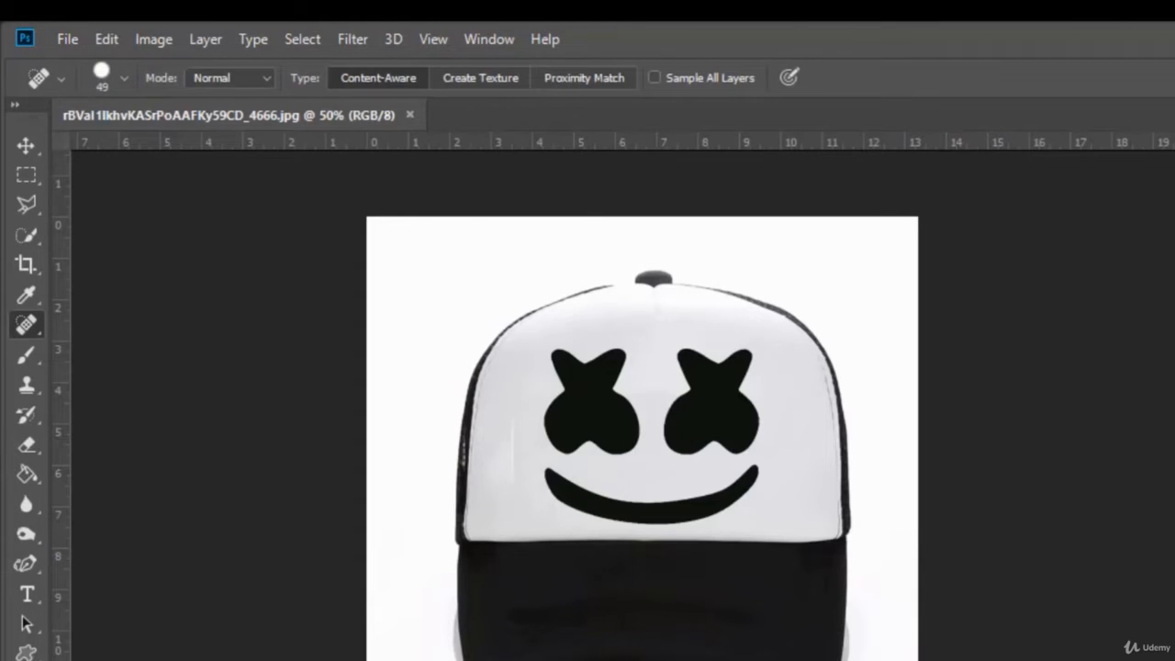
Unlock the cap's background layer and heal away the left eye shape and nearby marks on the white front panel
click(1174, 524)
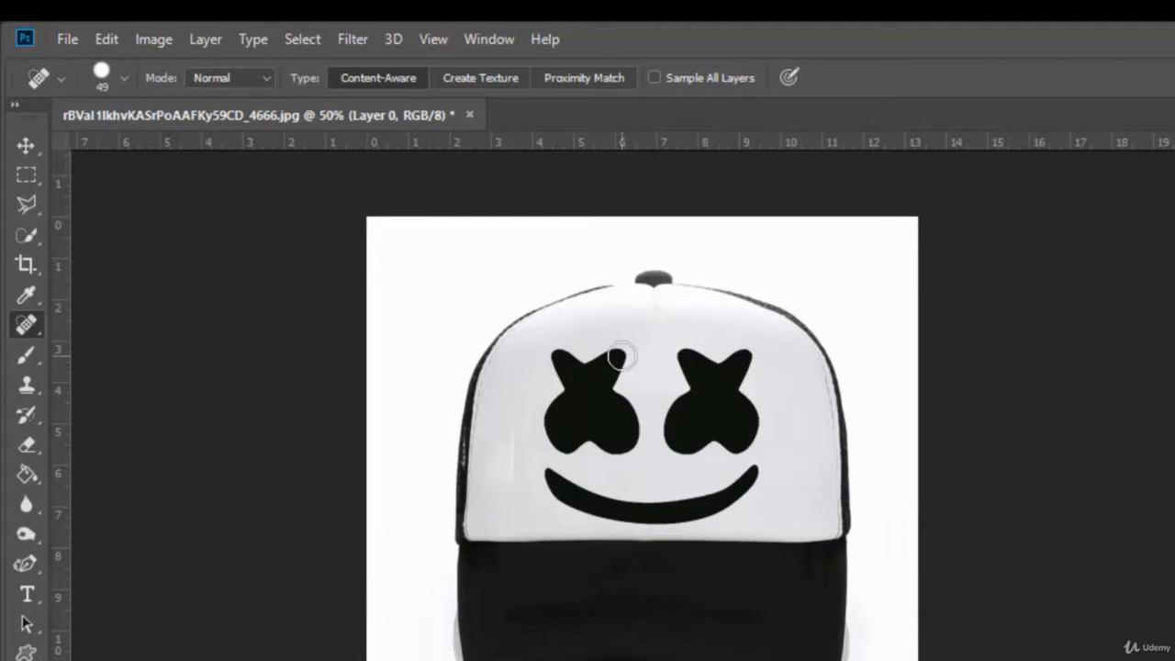
mouse_move(619, 356)
mouse_down()
mouse_move(551, 359)
mouse_move(572, 404)
mouse_move(554, 423)
mouse_move(571, 451)
mouse_move(630, 449)
mouse_move(634, 417)
mouse_move(578, 426)
mouse_move(616, 398)
mouse_move(621, 363)
mouse_move(601, 385)
mouse_up()
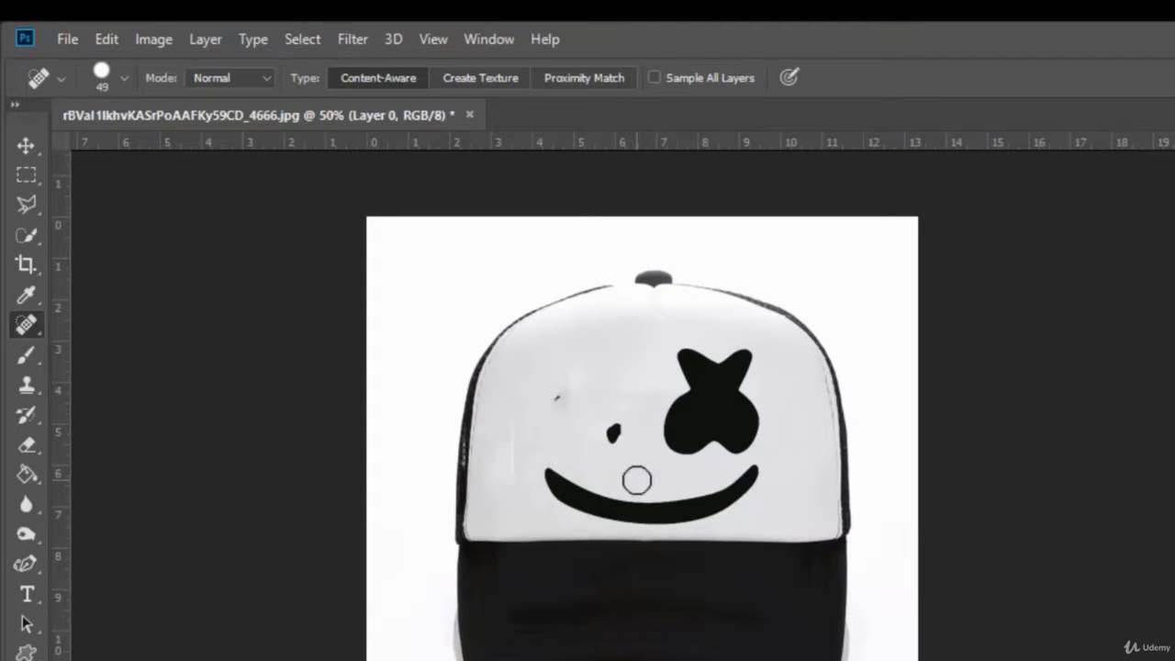
drag(609, 442, 568, 415)
mouse_move(573, 400)
mouse_down()
mouse_move(544, 404)
mouse_move(556, 403)
mouse_move(538, 450)
mouse_up()
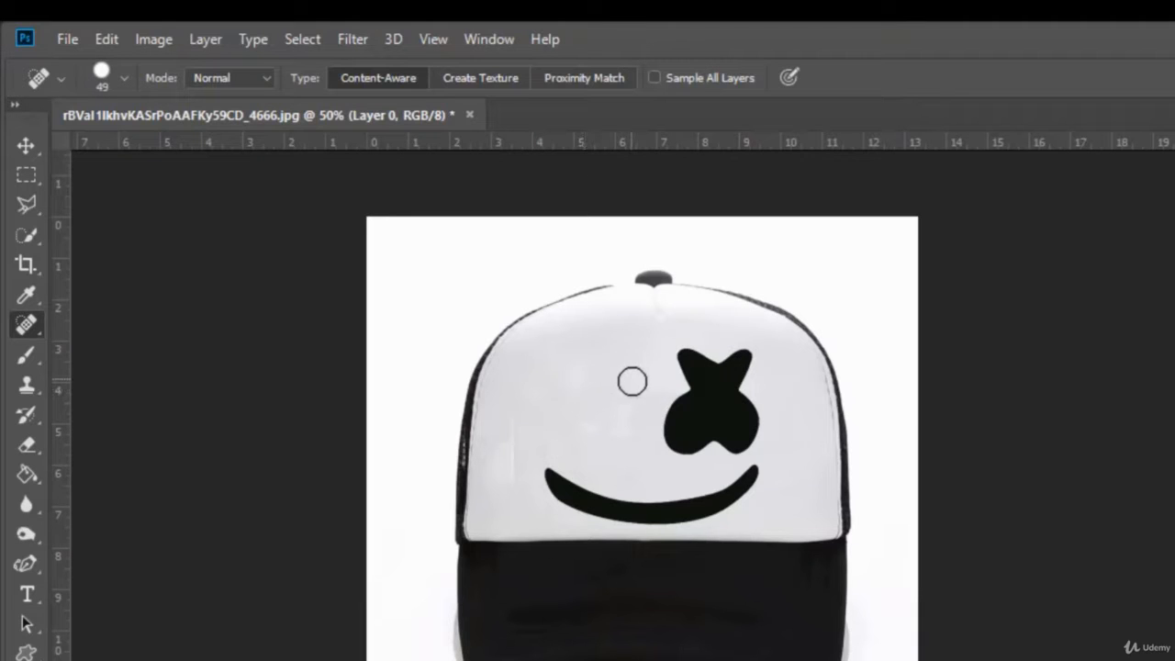
click(604, 362)
mouse_move(629, 398)
mouse_down()
mouse_move(562, 431)
mouse_move(519, 472)
mouse_up()
click(618, 431)
drag(514, 431, 512, 503)
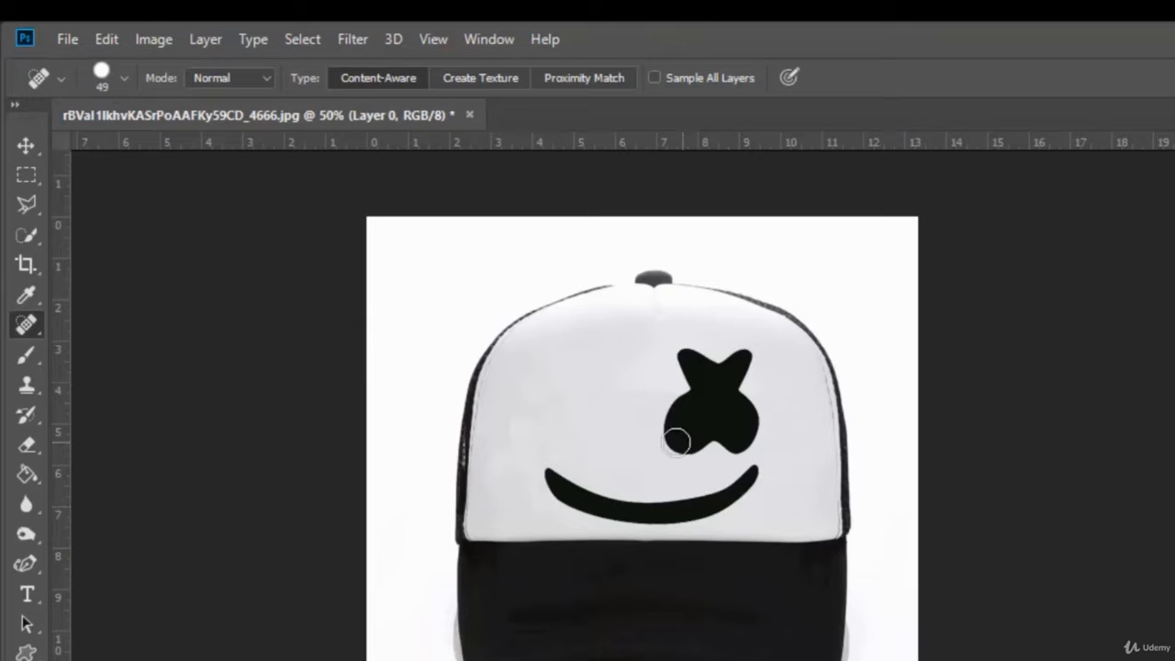
Heal away the right eye shape on the cap, including its remaining dark fragments
mouse_move(677, 442)
mouse_down()
mouse_move(684, 398)
mouse_move(676, 431)
mouse_move(729, 424)
mouse_move(737, 438)
mouse_move(706, 449)
mouse_move(753, 404)
mouse_move(744, 352)
mouse_move(702, 420)
mouse_move(694, 359)
mouse_move(735, 452)
mouse_up()
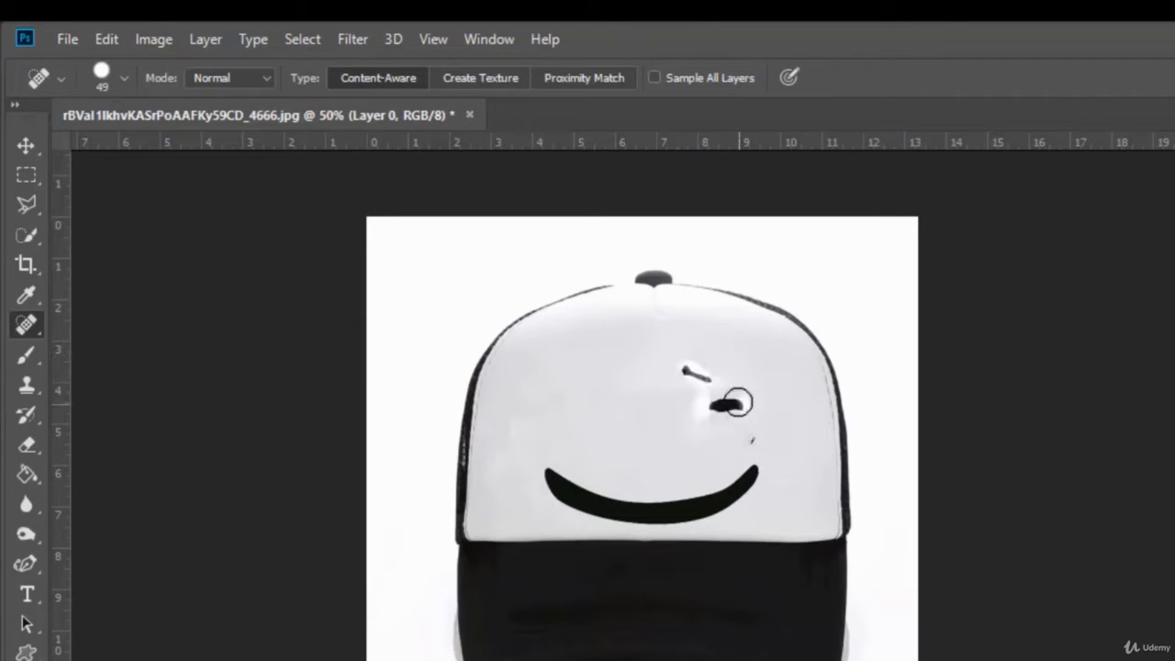
mouse_move(737, 402)
mouse_down()
mouse_move(708, 408)
mouse_move(750, 455)
mouse_up()
mouse_move(695, 378)
mouse_down()
mouse_move(718, 386)
mouse_move(633, 384)
mouse_move(684, 402)
mouse_up()
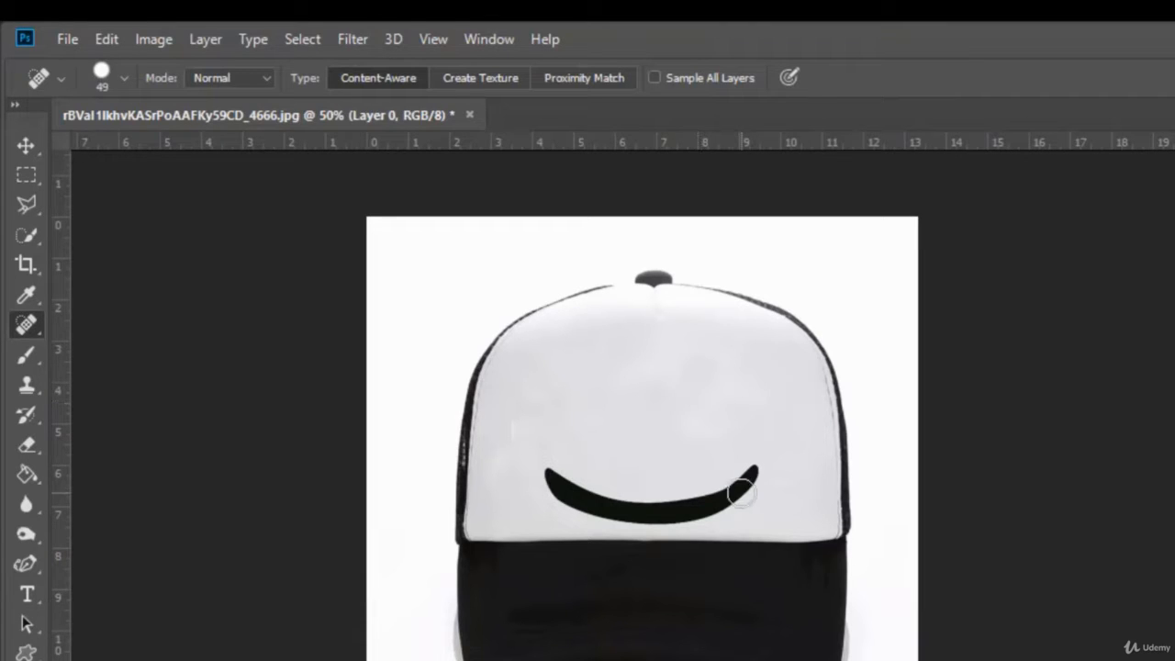
Remove the smile from the cap with the Spot Healing Brush and smooth the leftover blotches on the white panel
mouse_move(751, 469)
mouse_down()
mouse_move(703, 504)
mouse_move(619, 512)
mouse_move(549, 475)
mouse_up()
mouse_move(752, 503)
mouse_down()
mouse_move(665, 521)
mouse_move(550, 500)
mouse_up()
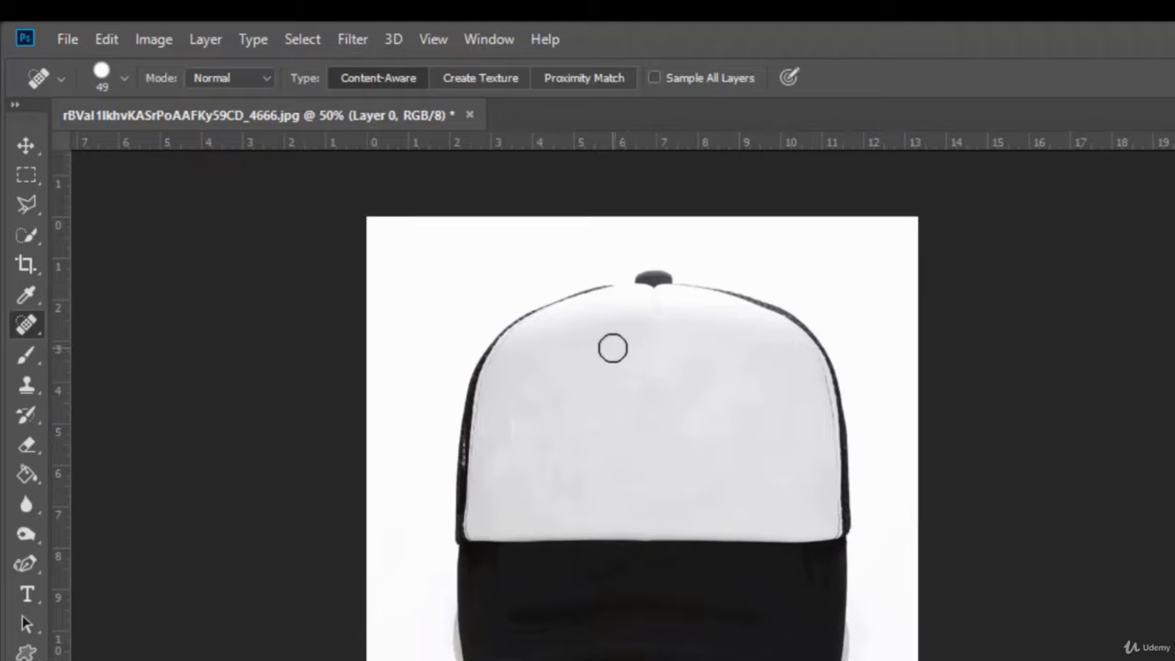
drag(613, 348, 532, 472)
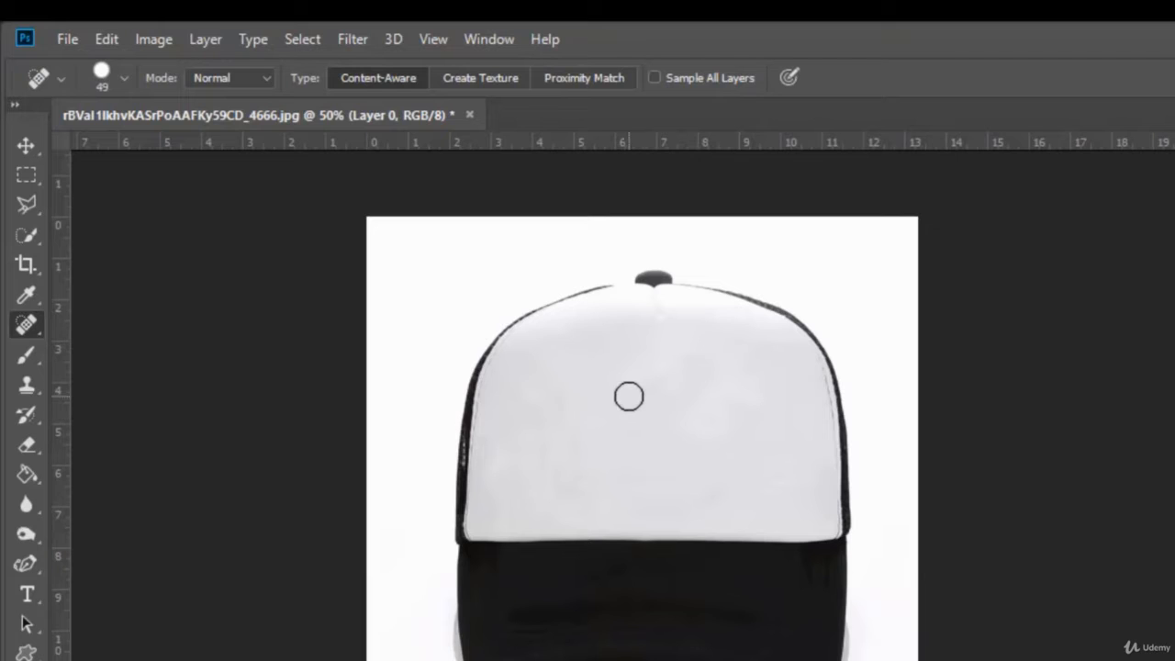
Open LOGO.png and move its tree logo into the cap document with the Move tool
click(70, 40)
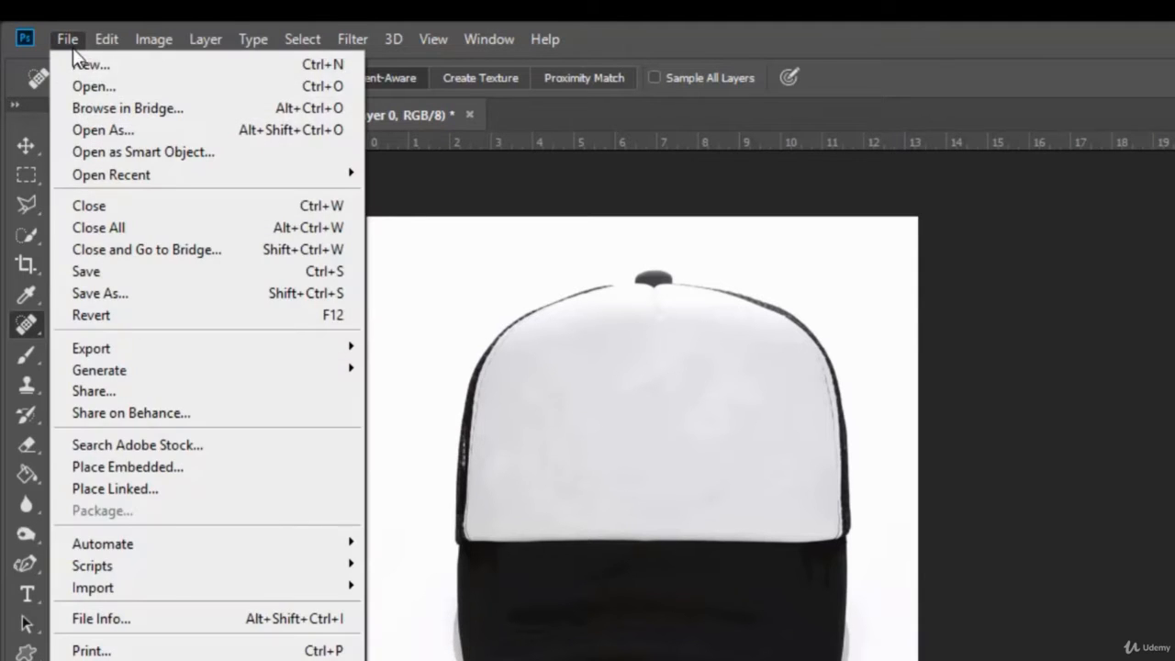
click(86, 83)
click(914, 225)
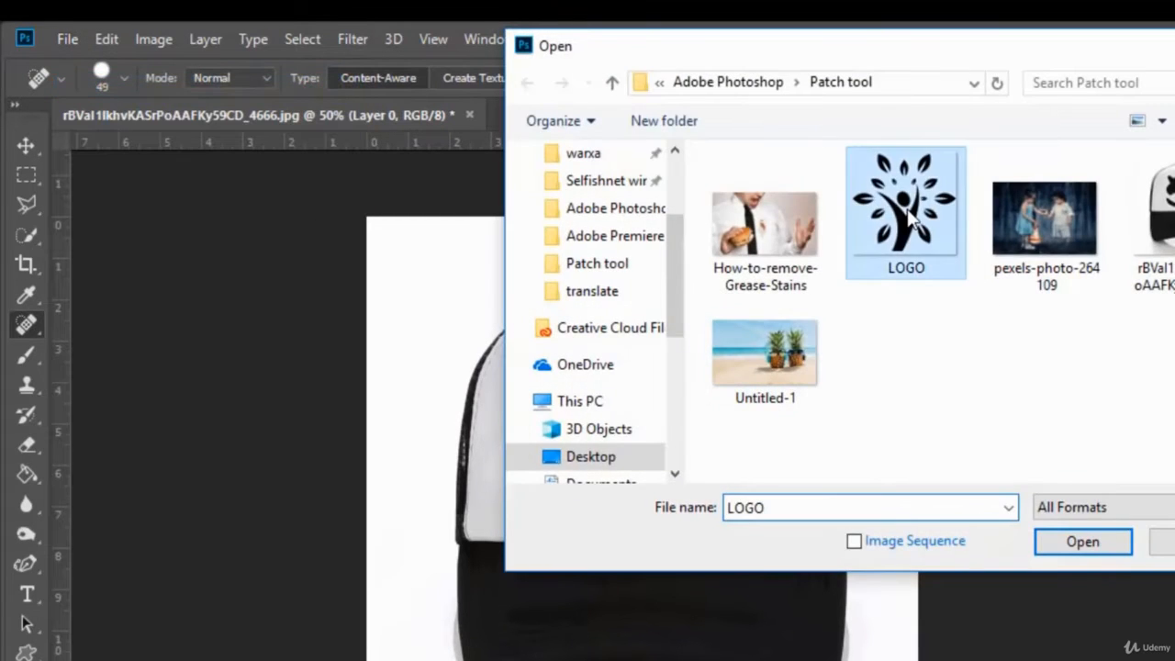
click(1106, 542)
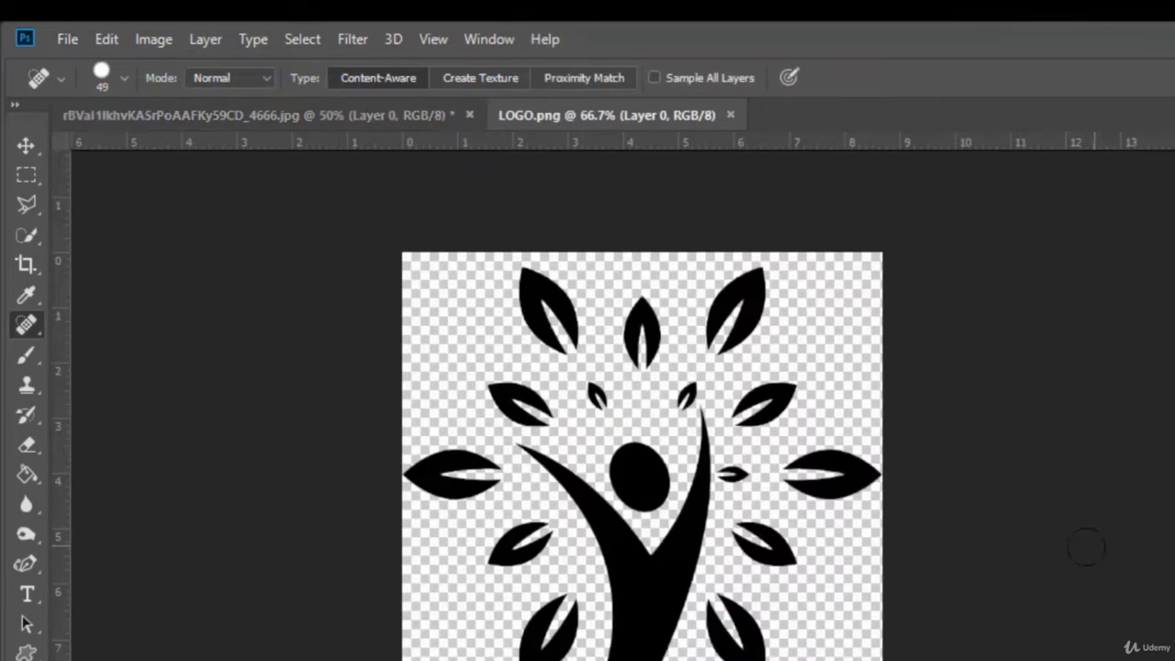
click(25, 145)
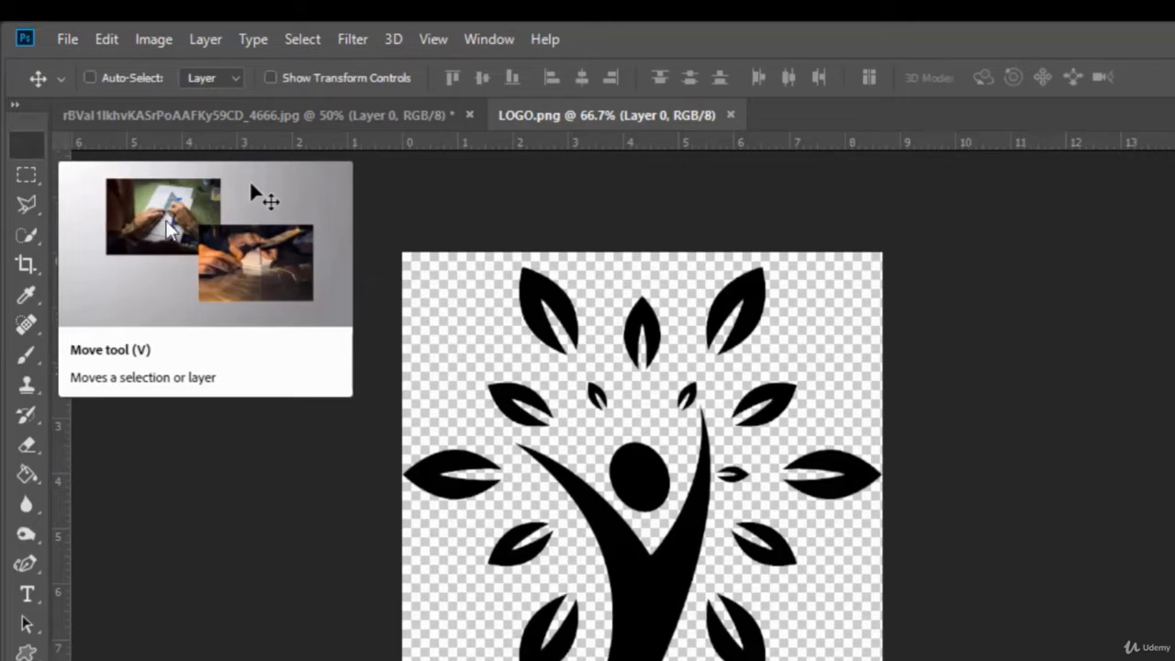
drag(749, 296, 768, 448)
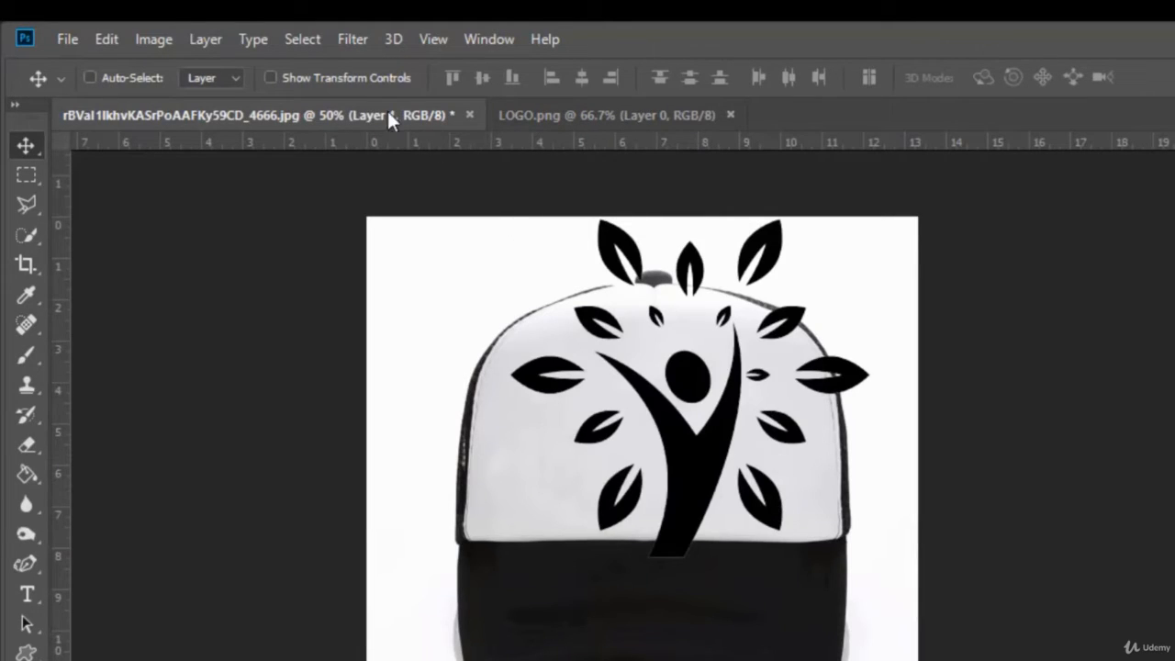
Scale the logo to about 56% width and 52% height, and centre it on the cap's white front panel
click(270, 78)
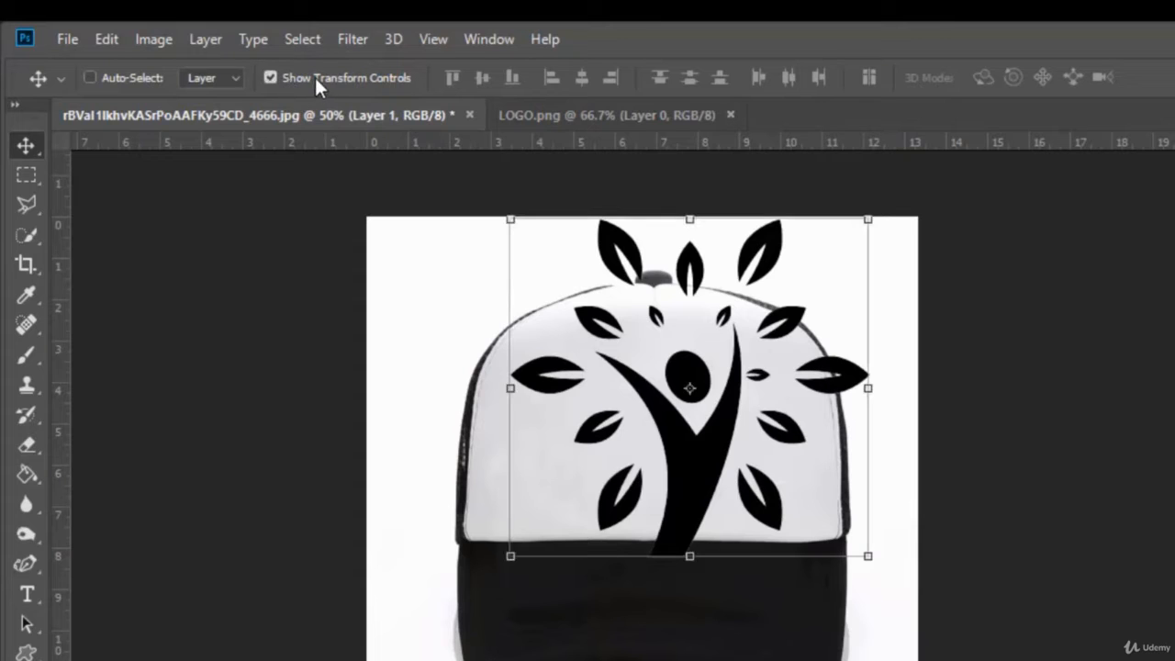
drag(868, 218, 709, 384)
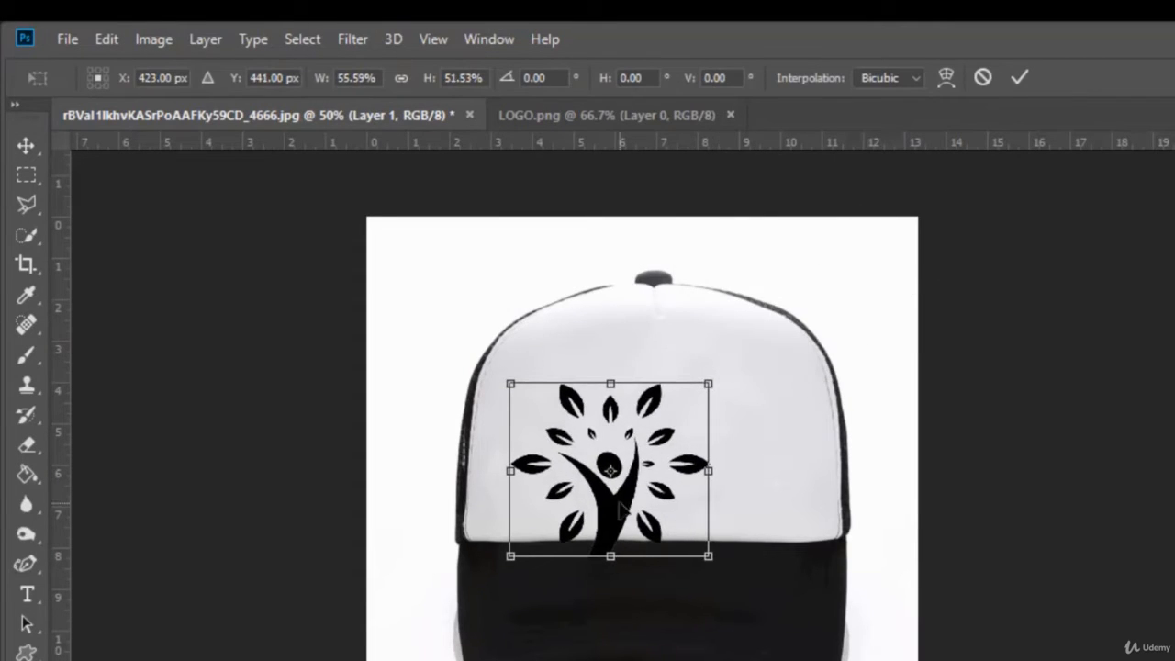
key(Return)
drag(616, 520, 649, 486)
click(324, 71)
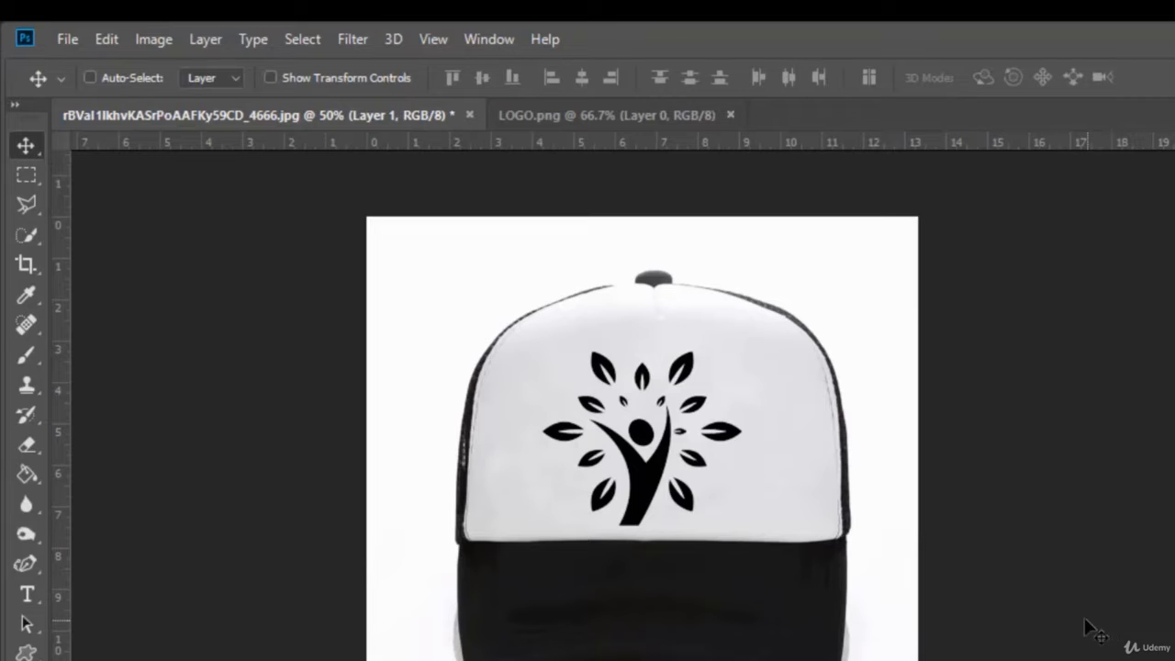
drag(644, 476, 654, 466)
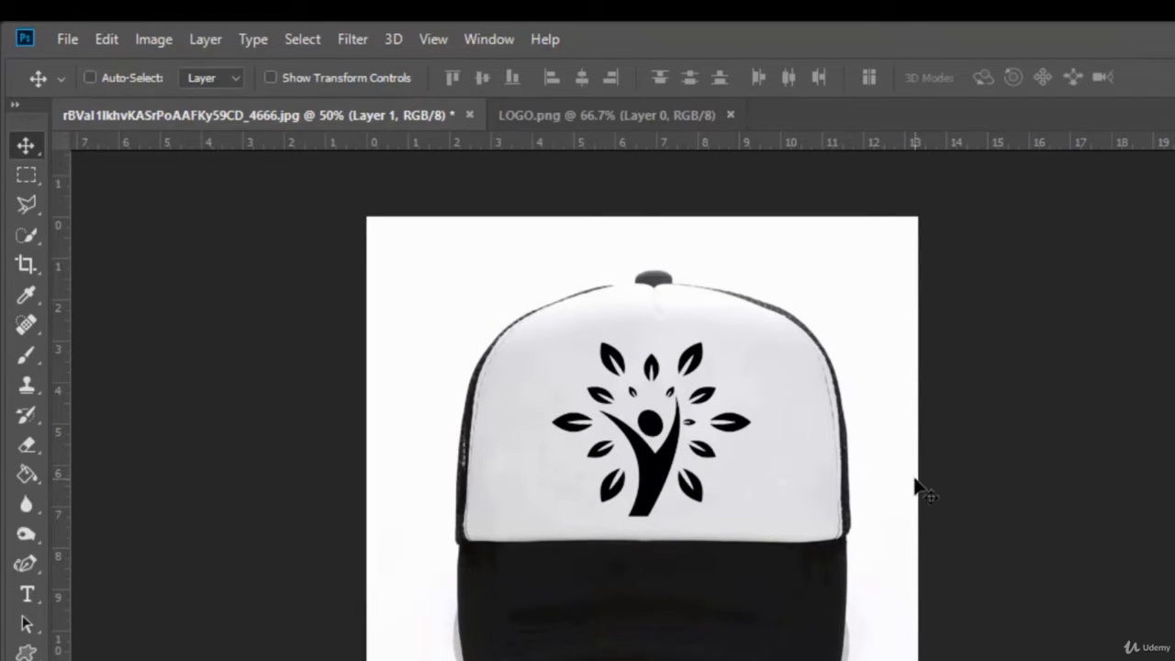
Close the cap and logo documents and open the beach photo Untitled-1.jpg
click(472, 114)
click(806, 386)
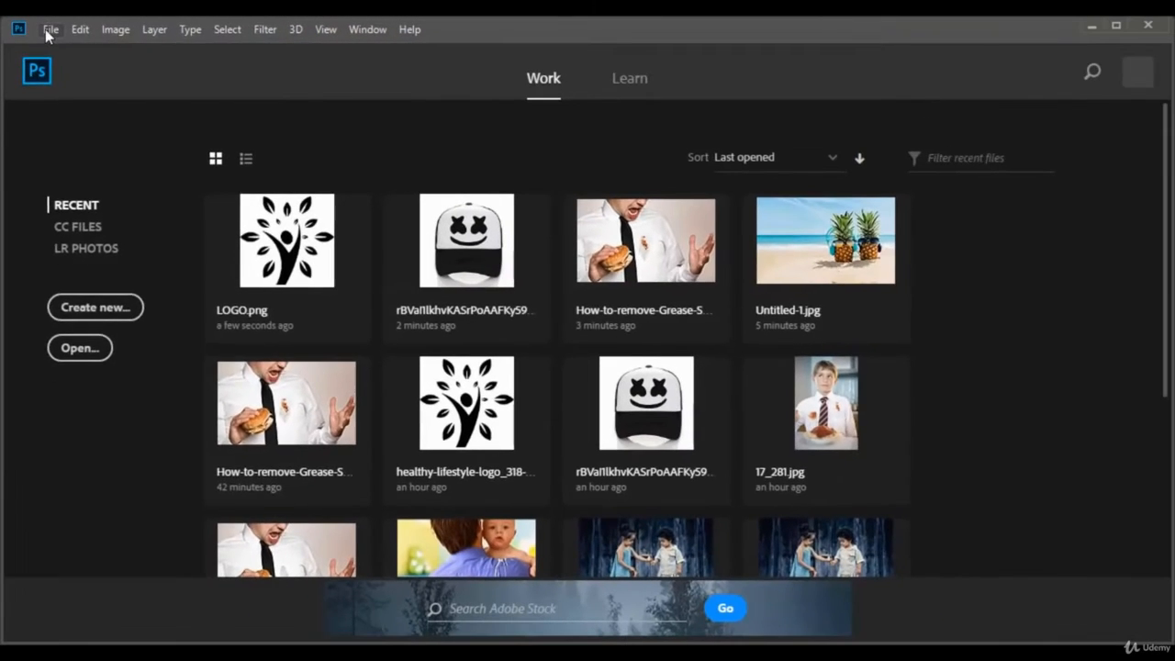
click(50, 28)
click(70, 63)
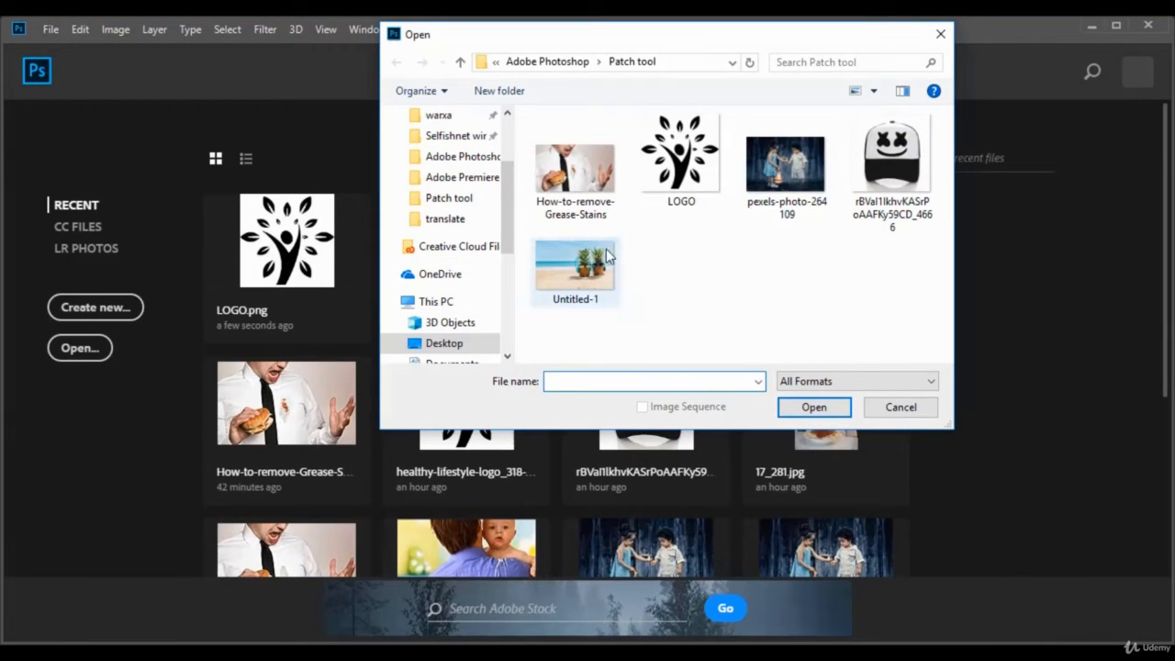
click(582, 271)
click(814, 407)
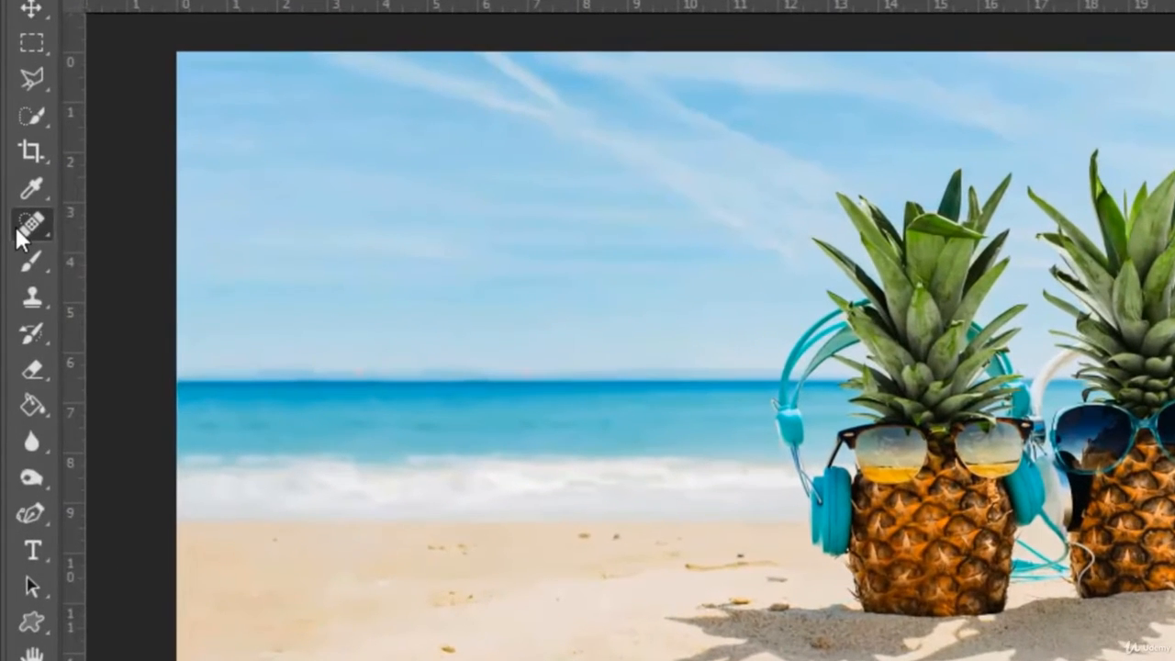
Choose the Patch Tool and unlock the beach photo's Background layer
click(19, 244)
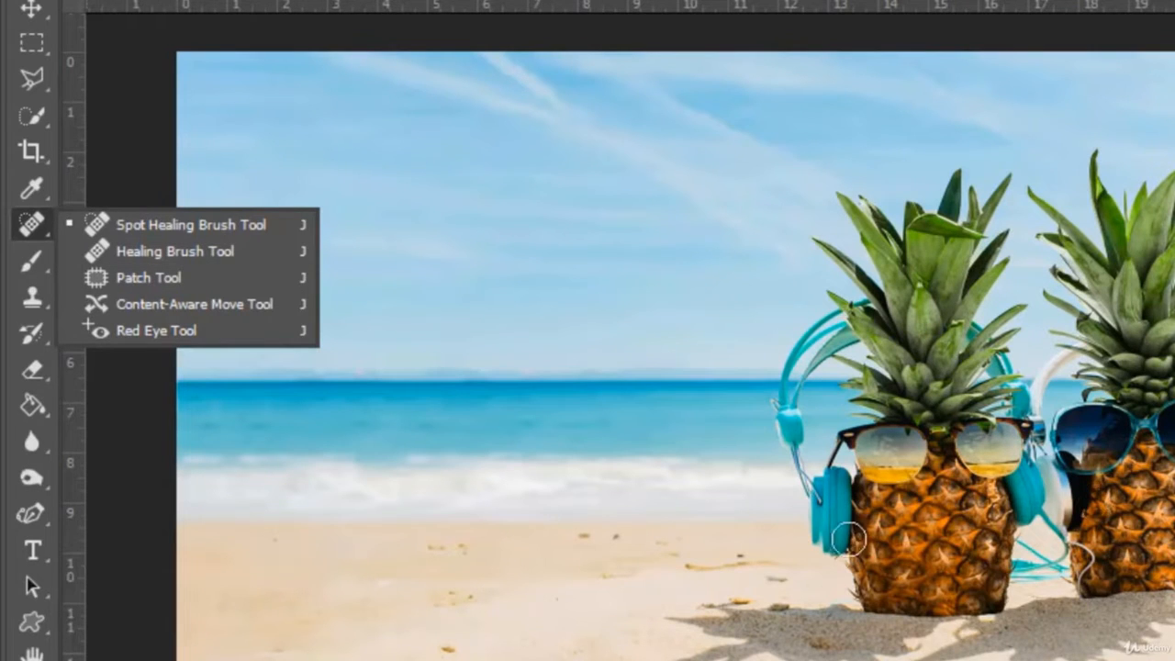
click(191, 277)
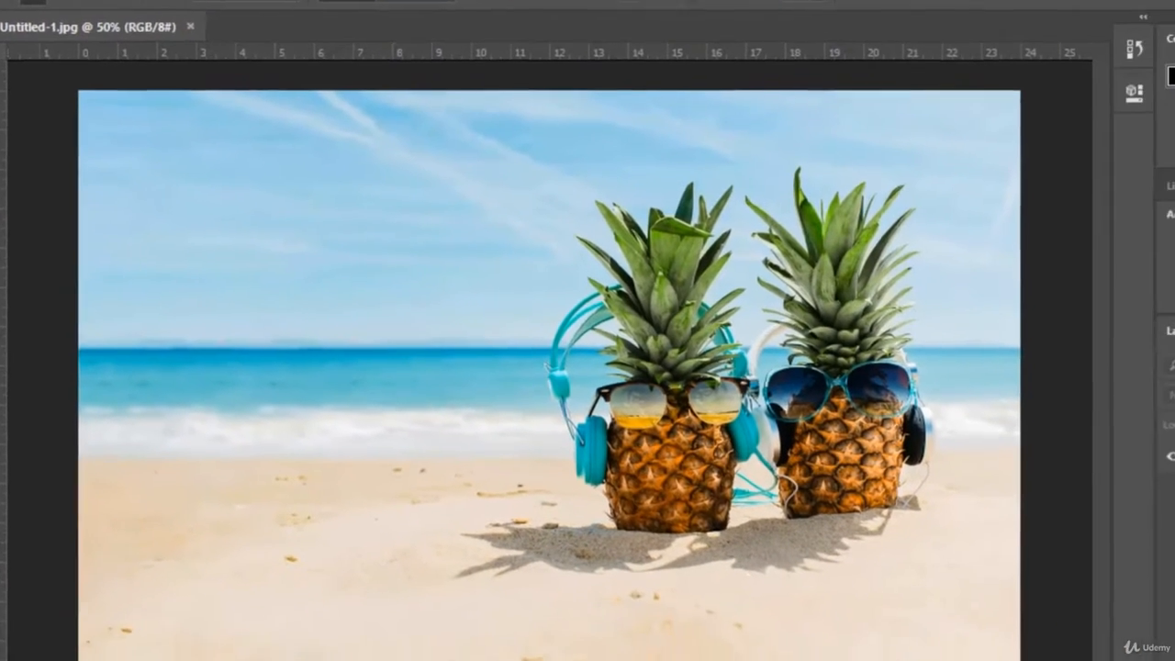
click(1140, 397)
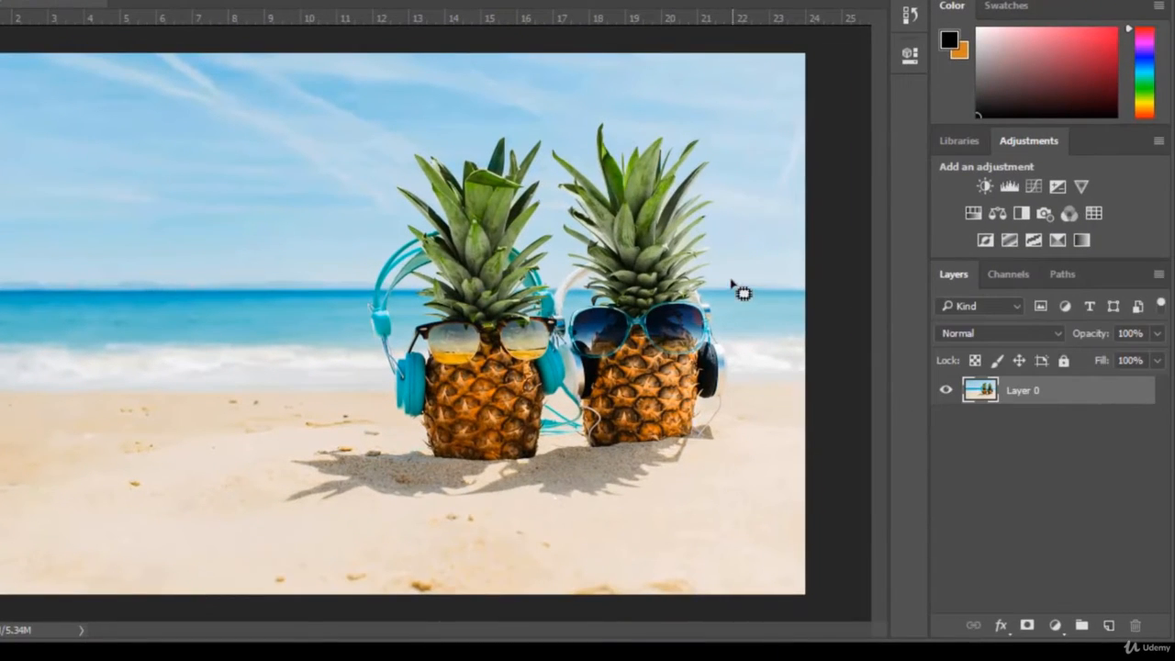
Outline both pineapples with their shadows using the Patch Tool, replace them with the empty beach beside them, and deselect
mouse_move(743, 304)
mouse_down()
mouse_move(680, 495)
mouse_move(433, 520)
mouse_move(329, 508)
mouse_up()
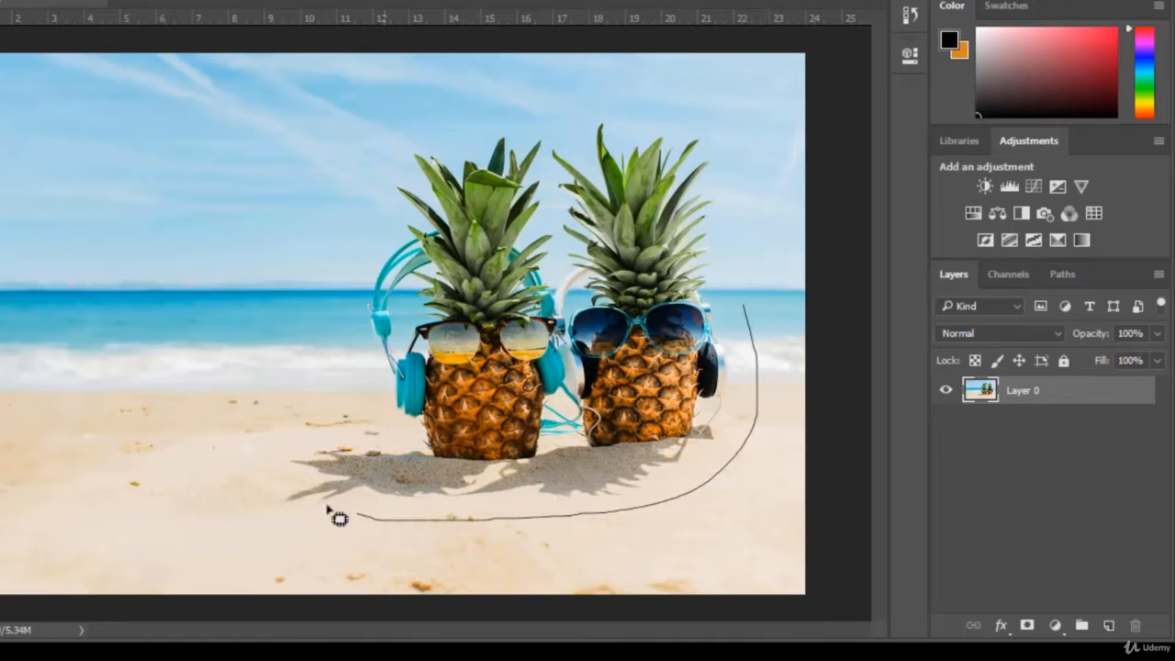
mouse_move(292, 328)
mouse_down()
mouse_move(340, 189)
mouse_move(414, 117)
mouse_move(546, 116)
mouse_move(625, 131)
mouse_up()
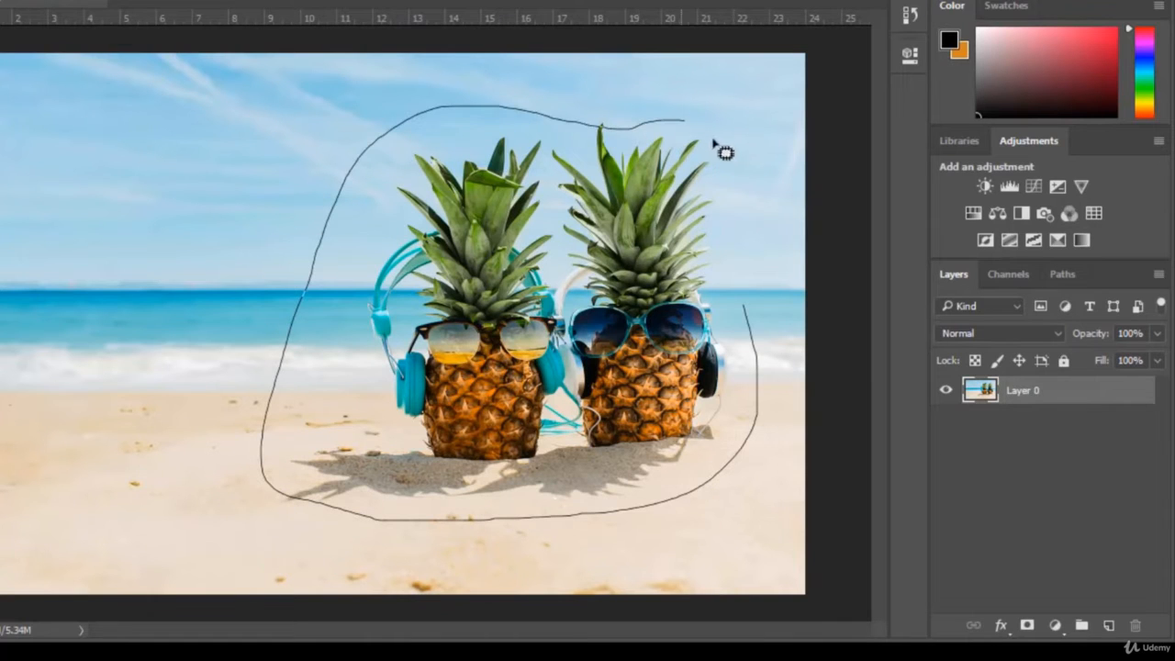
drag(752, 318, 747, 310)
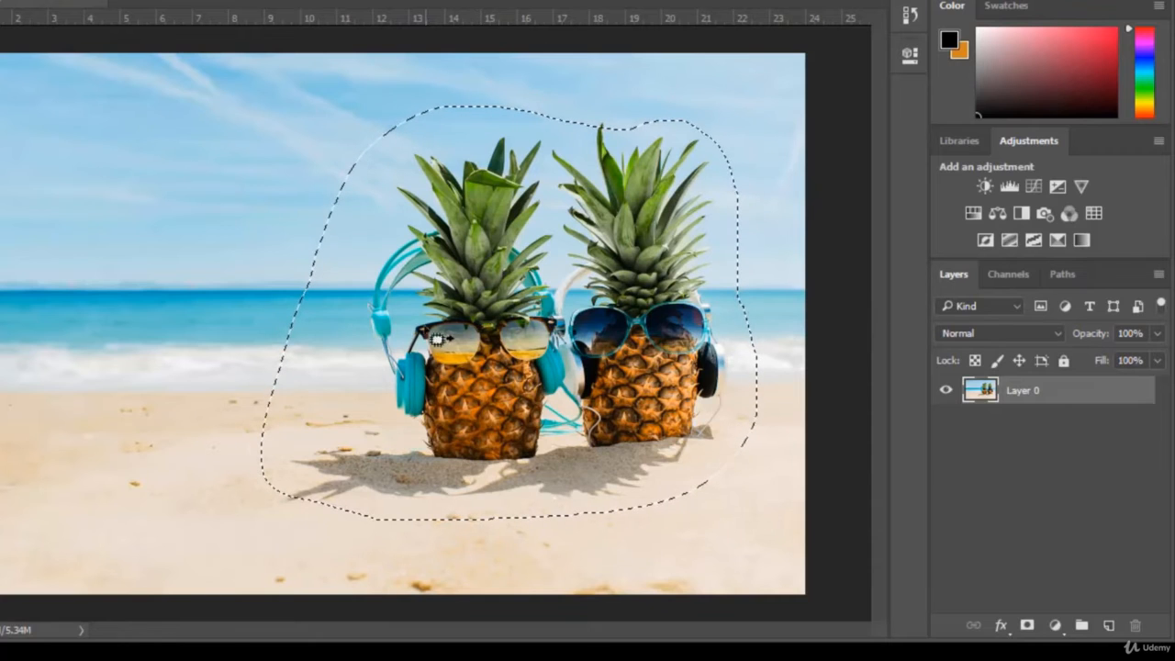
drag(561, 312, 5, 310)
key(ctrl+d)
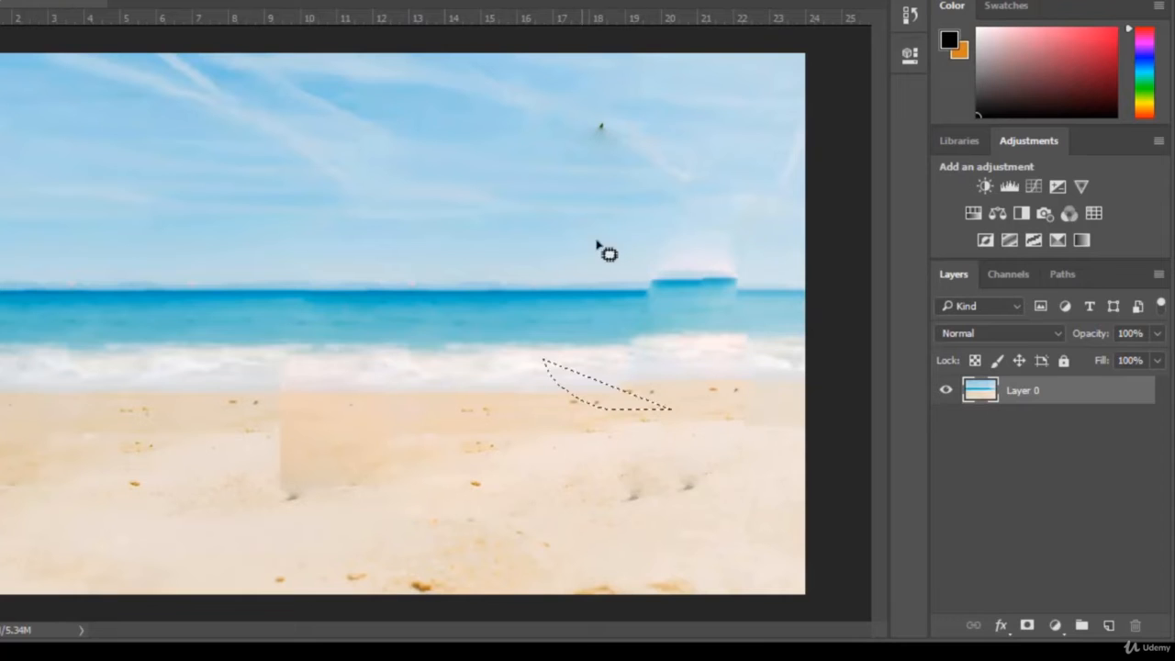
Patch the mismatched horizon and sea block where the second pineapple stood with adjoining sea and sky, and deselect
mouse_move(643, 356)
mouse_down()
mouse_move(601, 248)
mouse_move(706, 198)
mouse_move(742, 223)
mouse_up()
drag(706, 281, 589, 284)
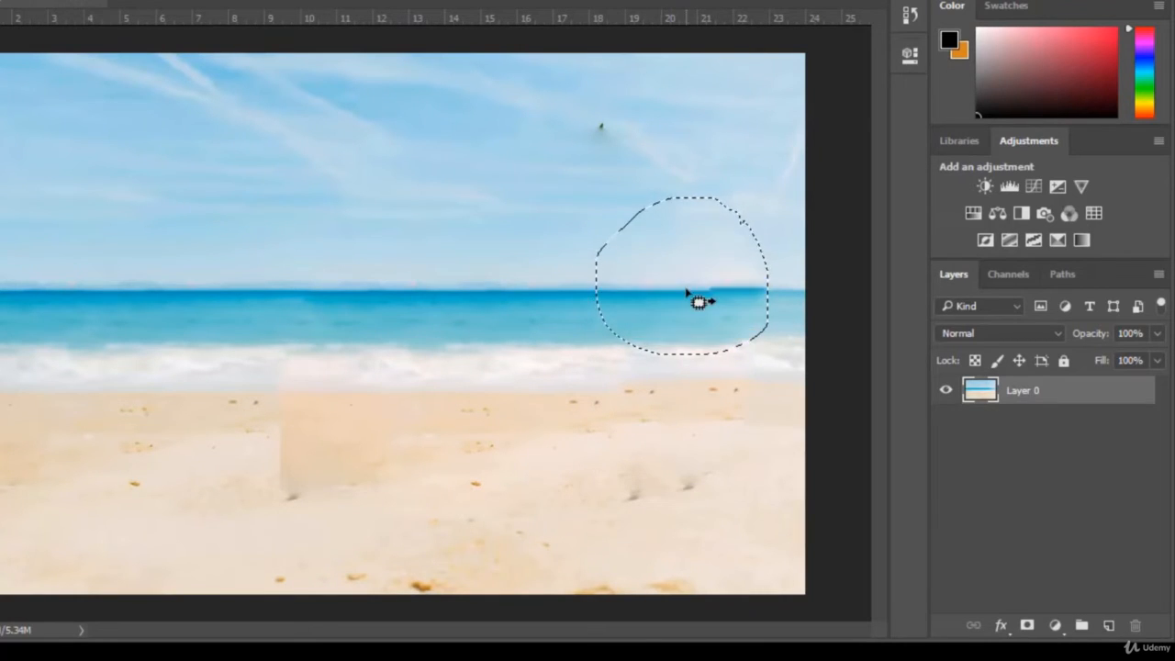
drag(673, 281, 643, 289)
click(766, 212)
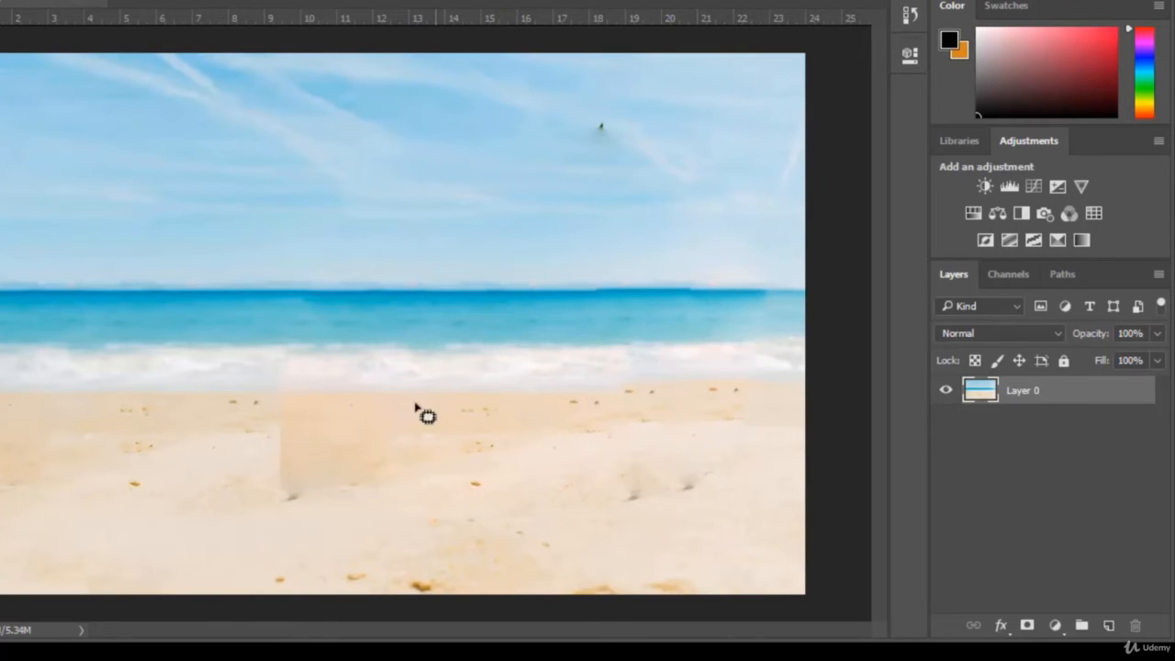
Patch the discoloured block on the sand and the leftover leaf tip in the sky with clean neighbouring areas, and deselect
mouse_move(331, 504)
mouse_down()
mouse_move(556, 468)
mouse_move(414, 380)
mouse_move(238, 450)
mouse_up()
drag(319, 505, 334, 505)
drag(421, 435, 301, 438)
click(728, 453)
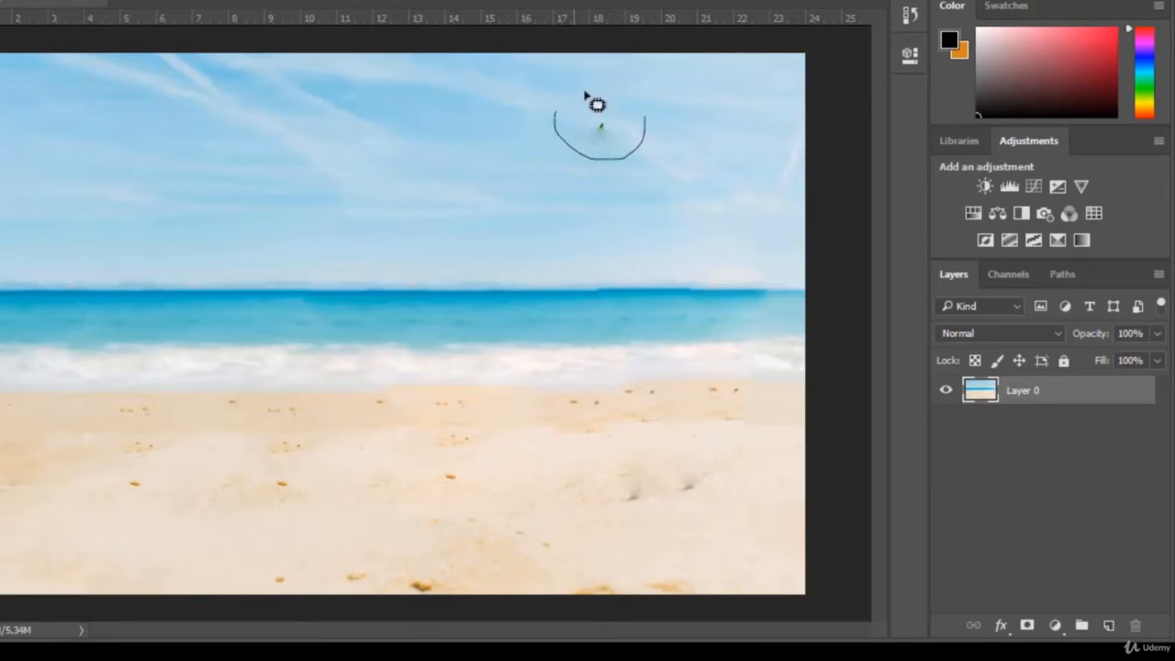
mouse_move(655, 131)
mouse_down()
mouse_move(640, 147)
mouse_move(590, 140)
mouse_up()
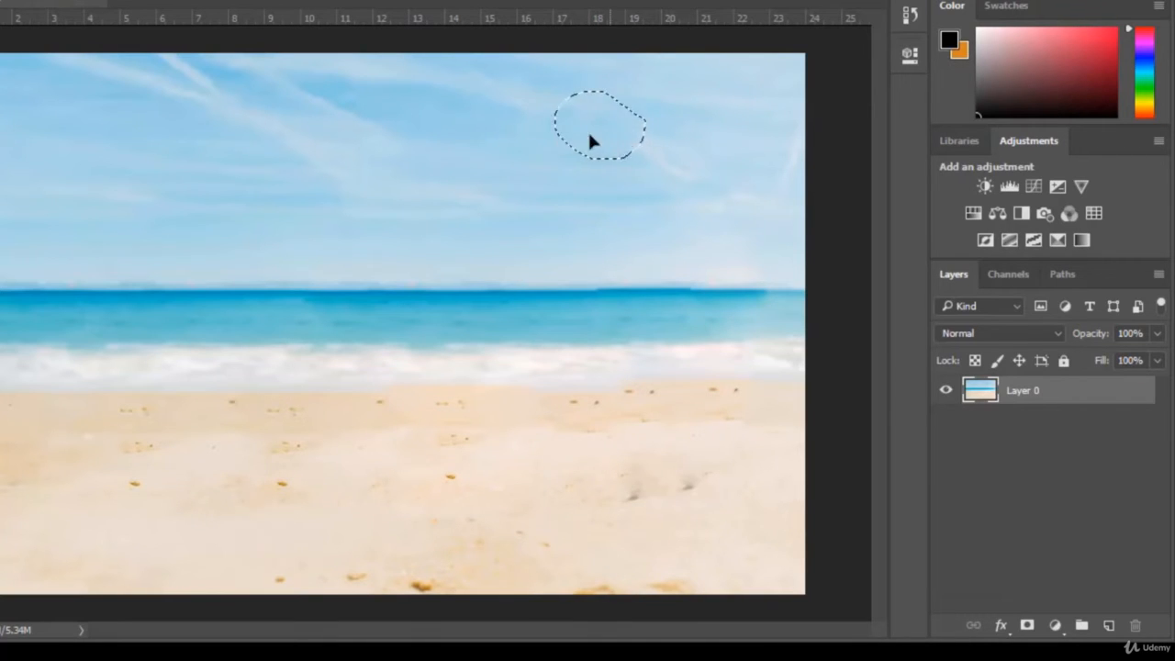
click(659, 93)
Compare the photo's original Open state with the final Deselect state in the History, restoring the edited version at the end
click(910, 15)
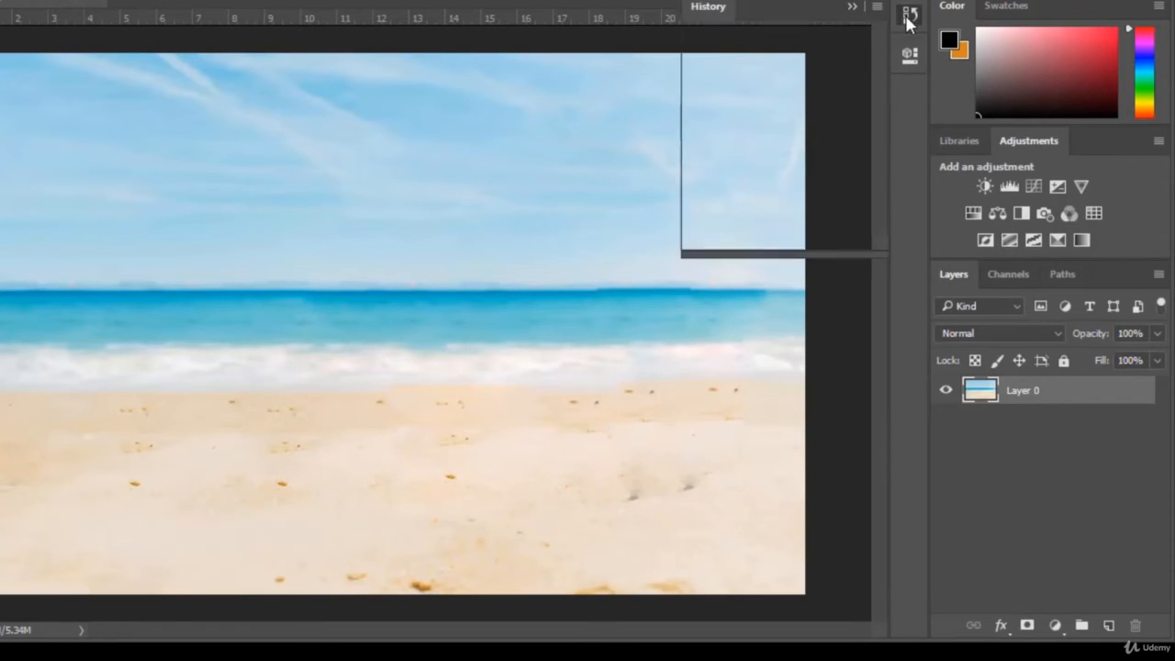
scroll(755, 139, up, 5)
scroll(763, 141, up, 3)
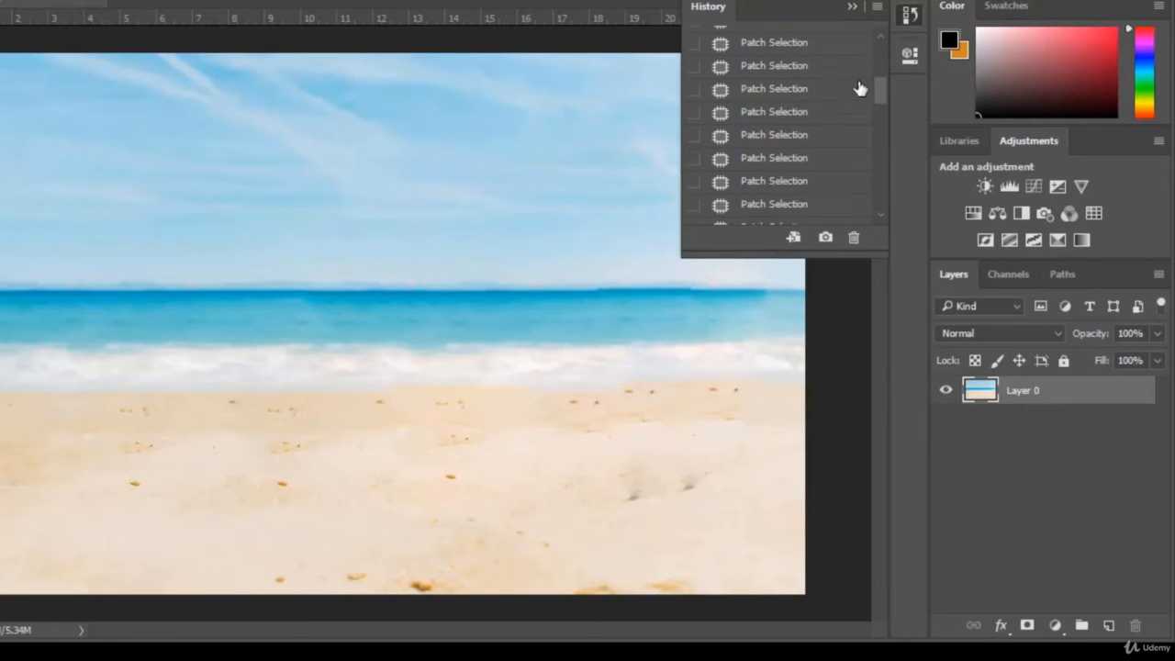
drag(882, 91, 880, 41)
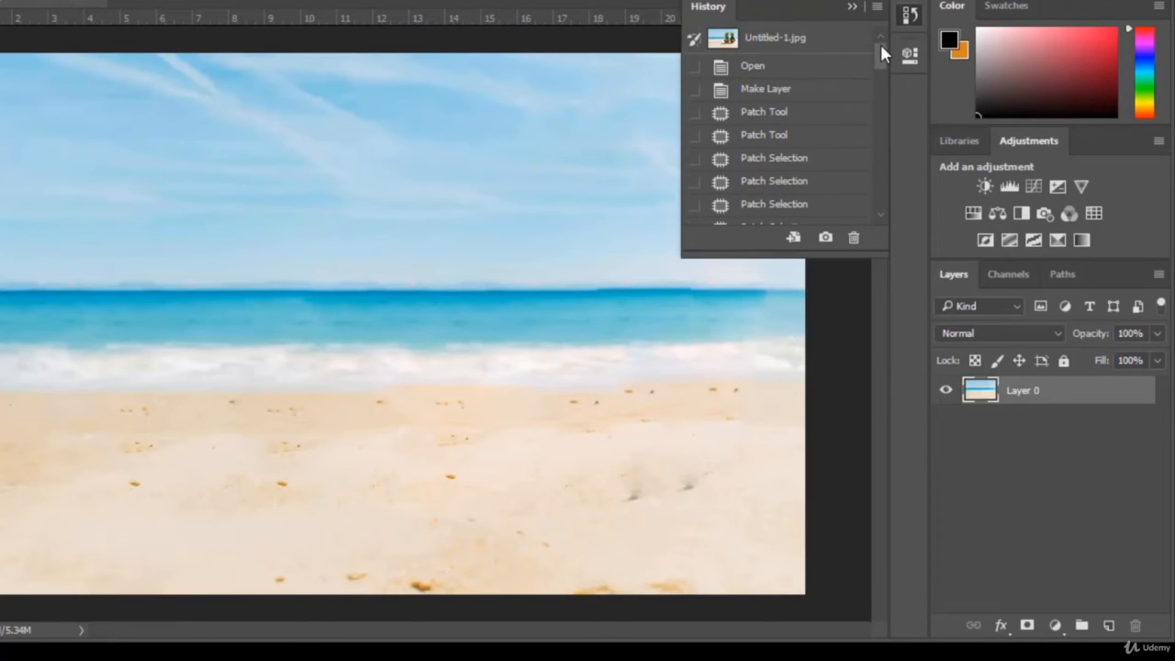
click(793, 72)
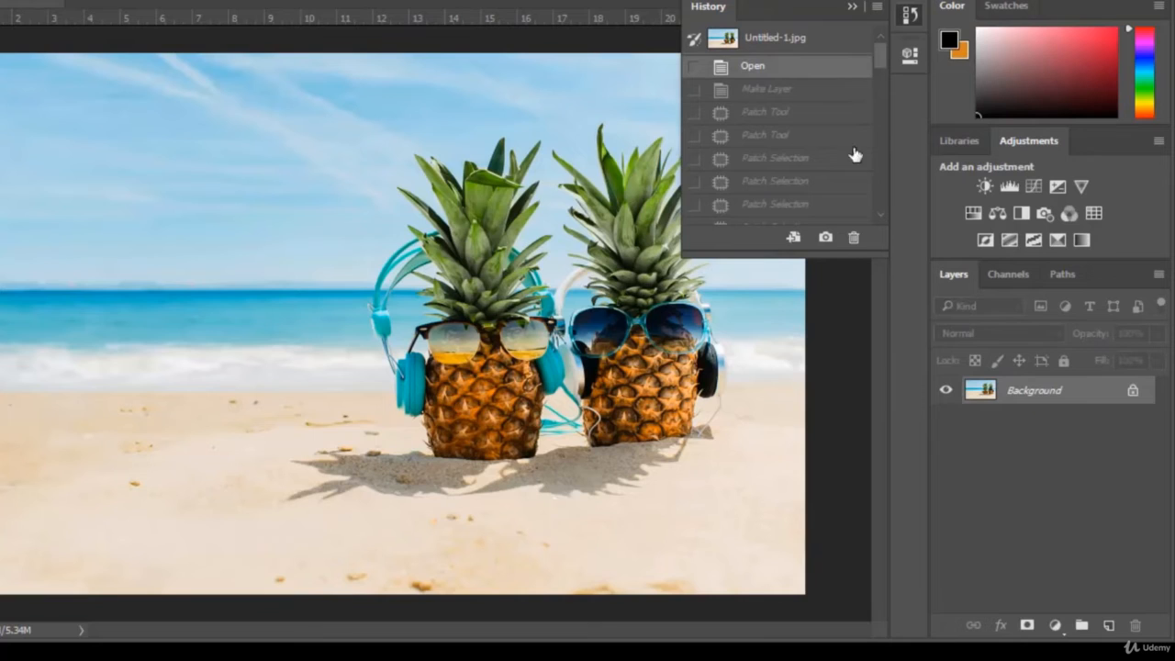
drag(881, 66, 879, 222)
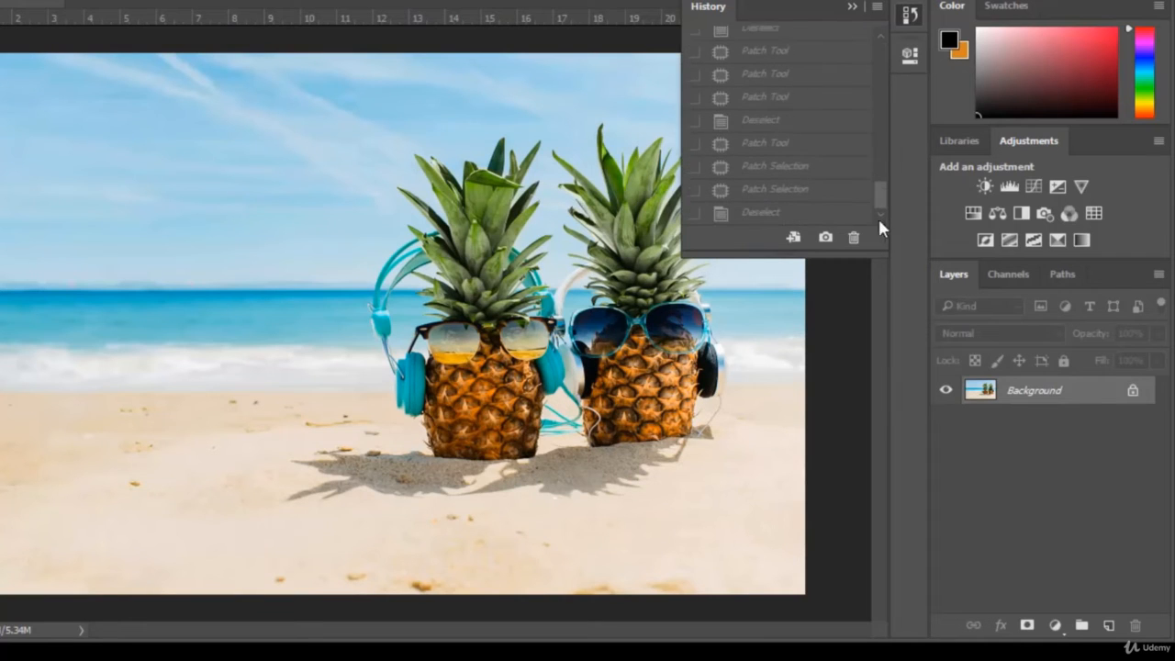
click(800, 220)
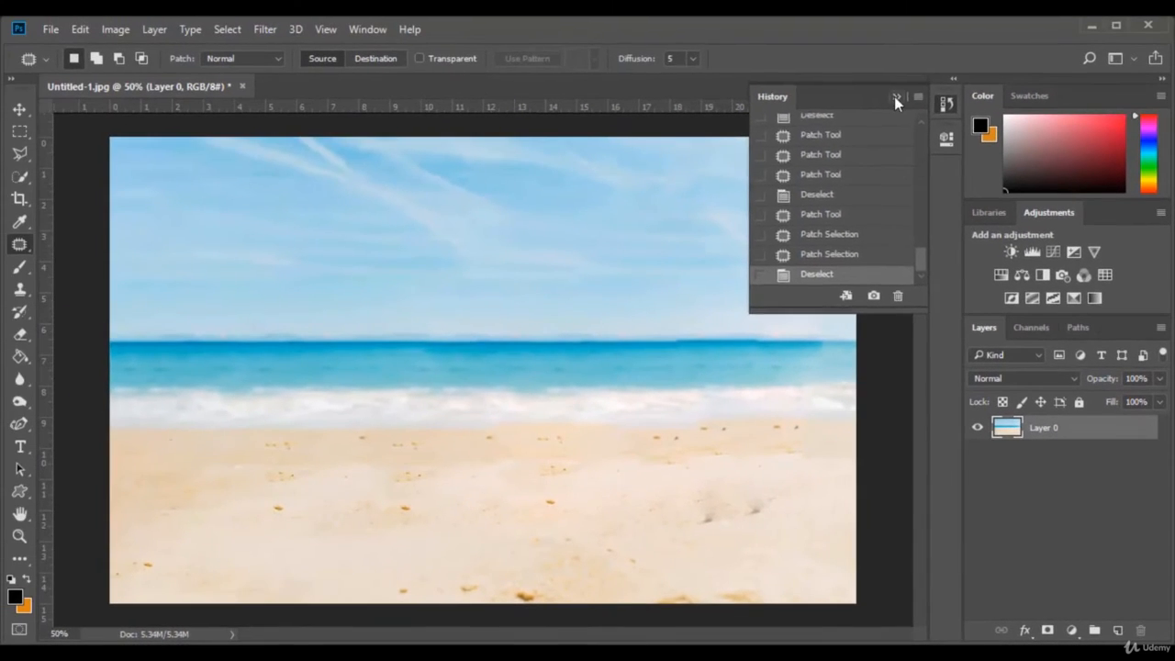
click(852, 6)
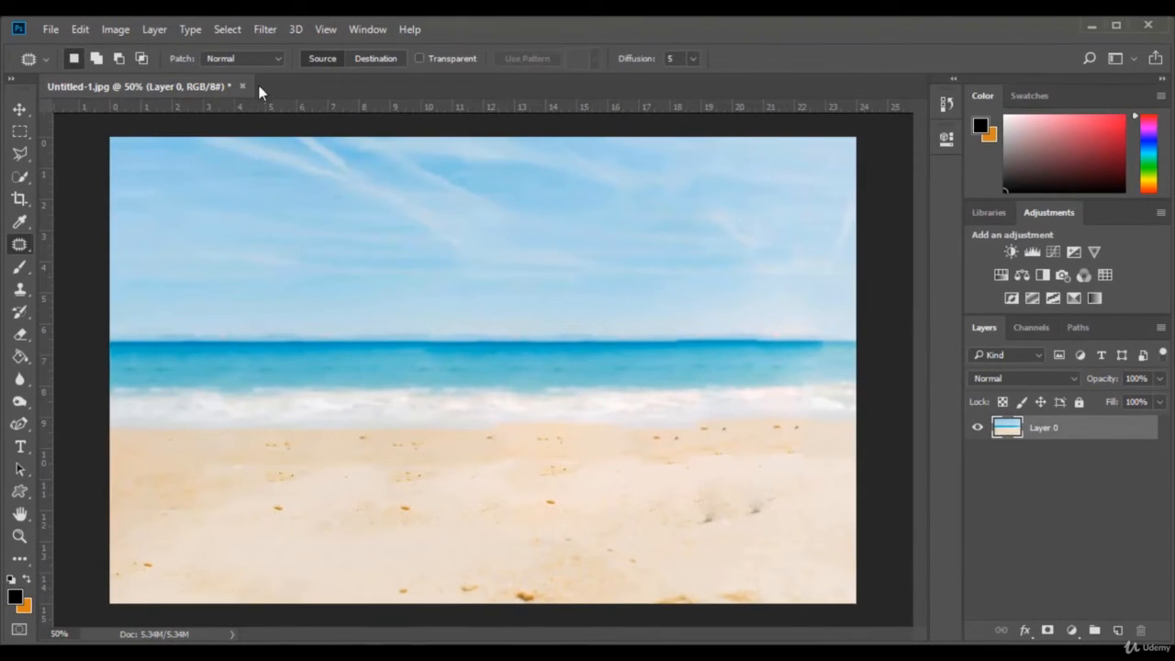
Close Untitled-1.jpg and open the photo pexels-photo-264109 of the two children
click(243, 87)
click(589, 275)
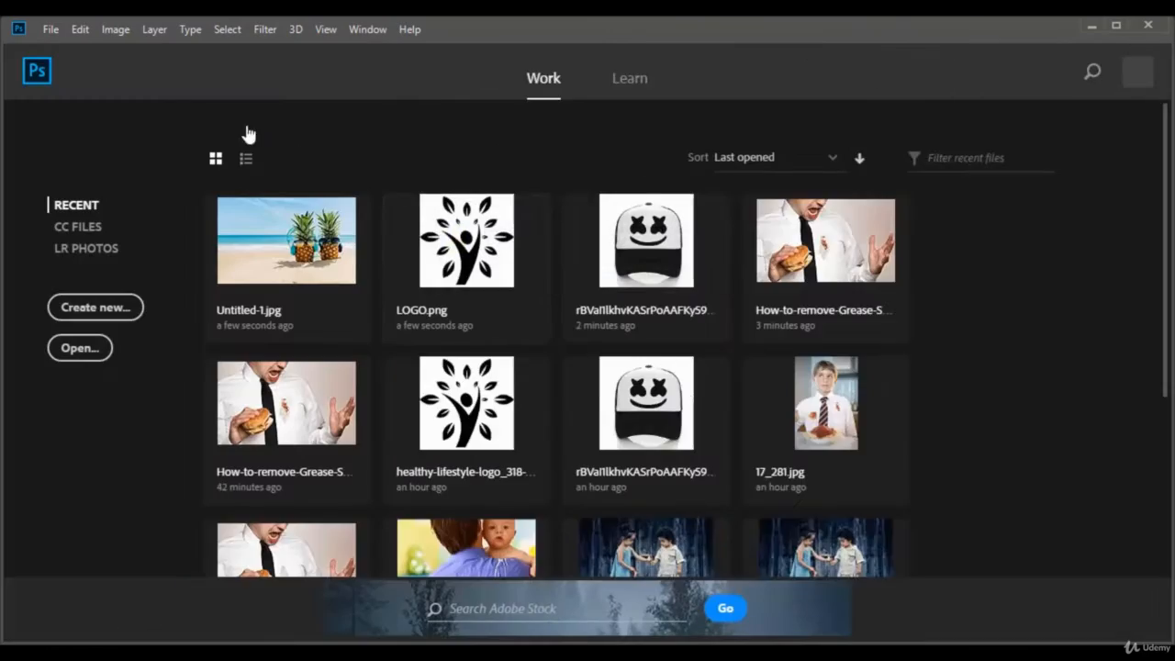
click(51, 29)
click(85, 66)
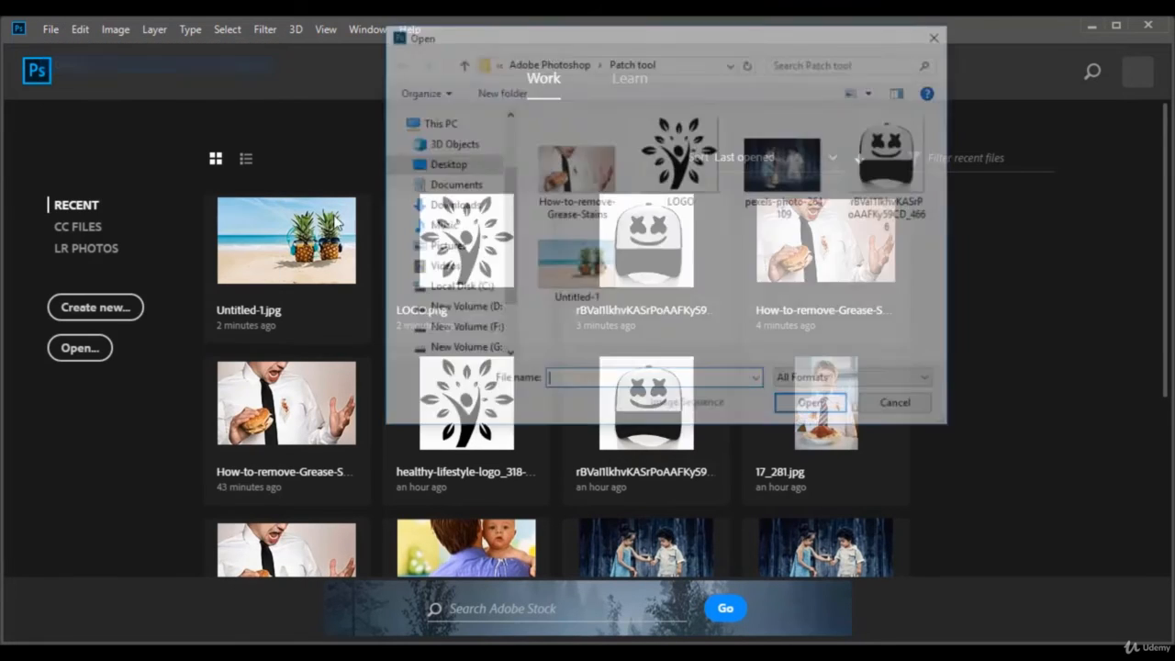
click(778, 179)
click(812, 407)
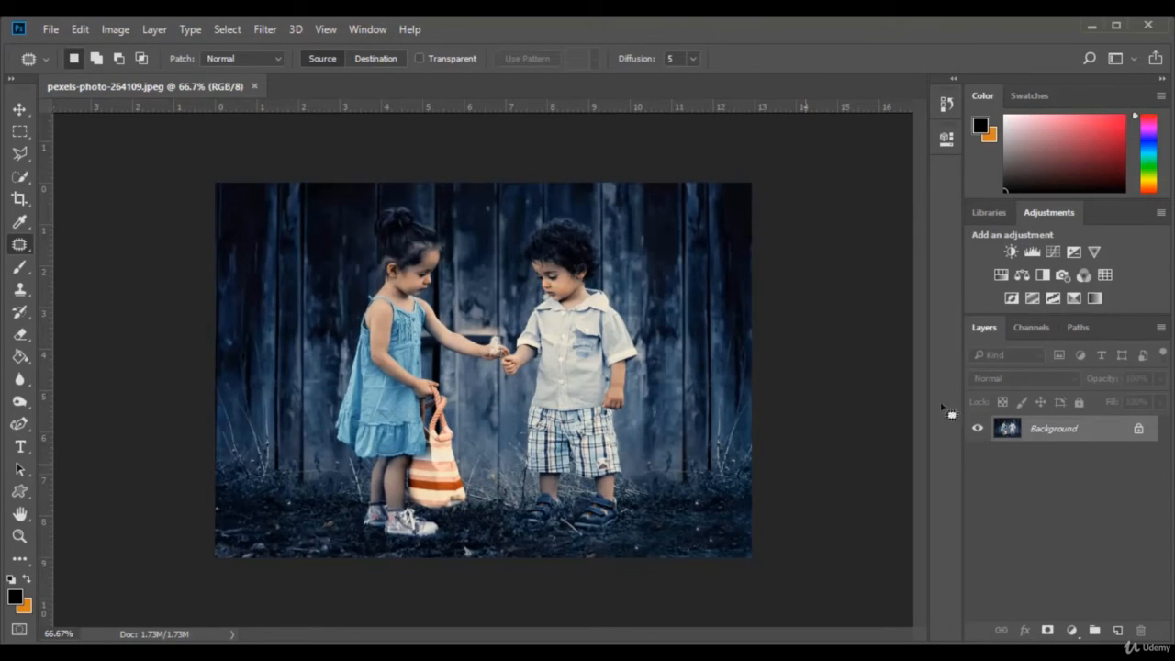
Unlock the children photo's Background layer and magnify the photo to about 105% with the Navigator
click(1139, 429)
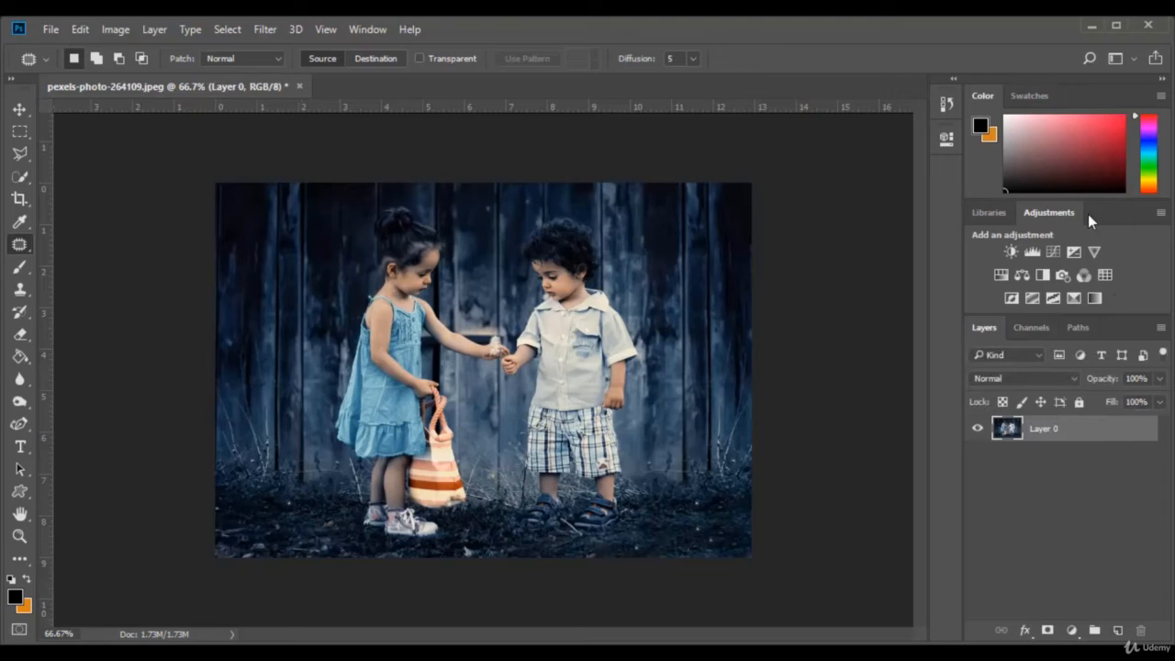
click(367, 29)
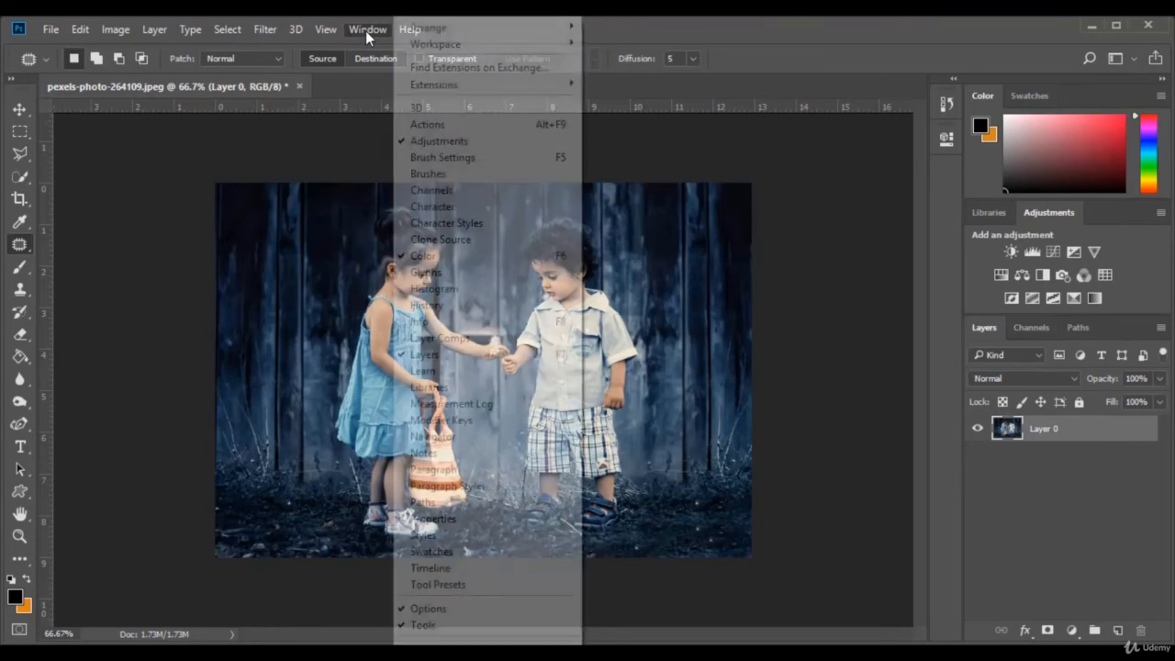
click(449, 437)
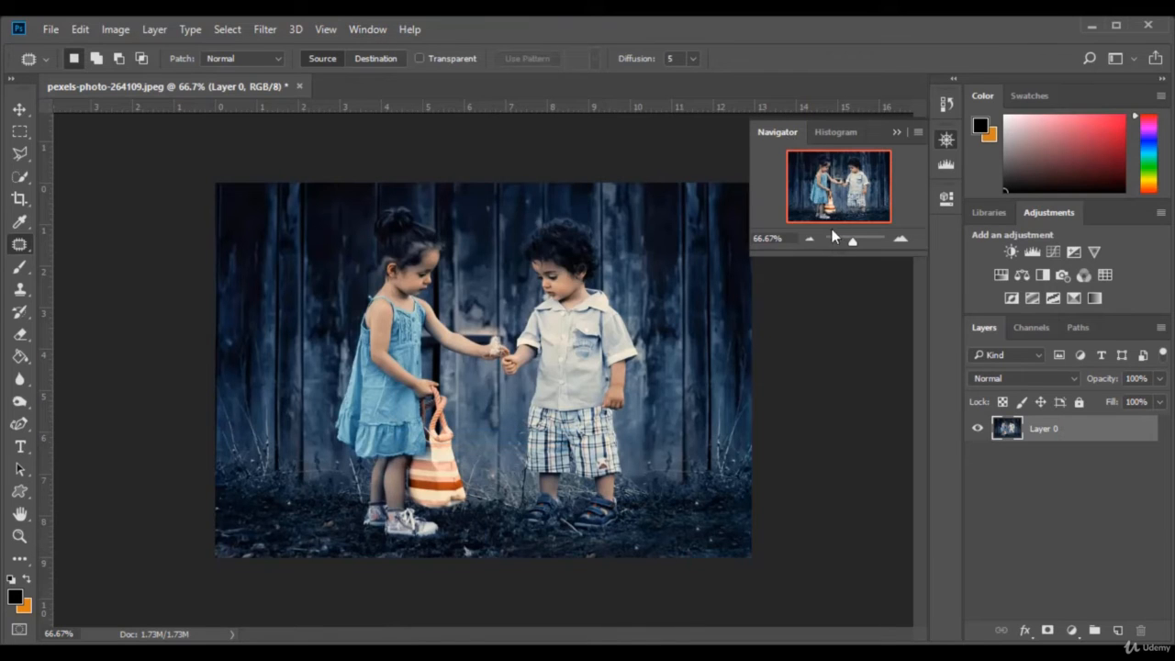
drag(852, 240, 856, 241)
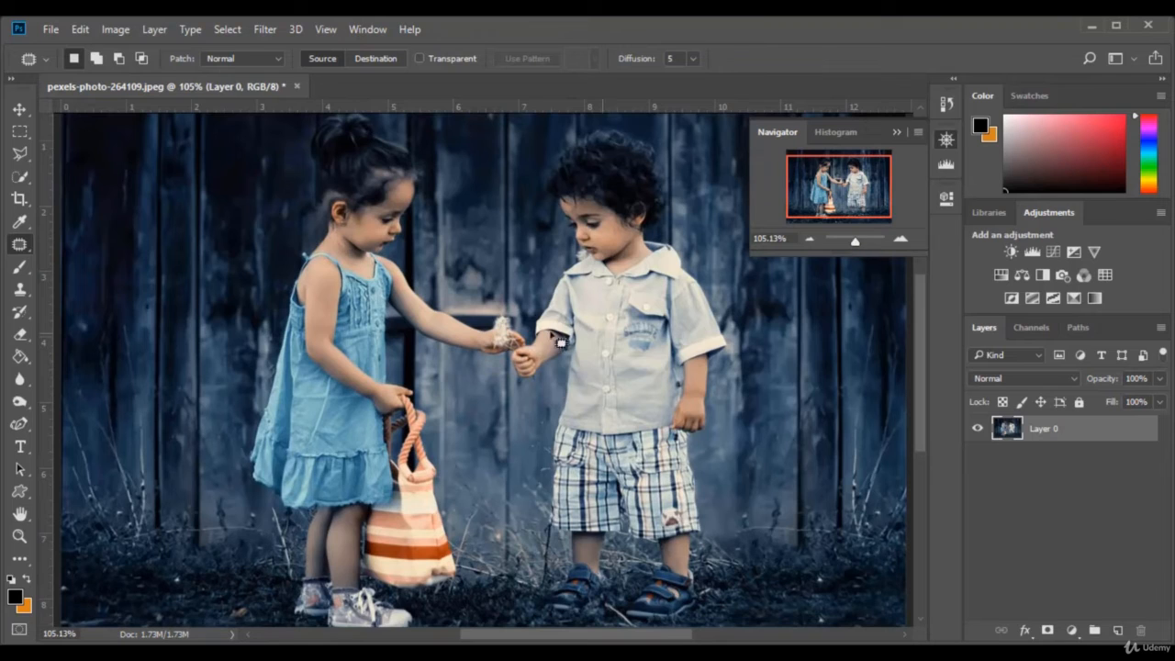
Draw a closed Patch Tool outline around the whole boy, from his hair to his shoes and including his outstretched hand
scroll(552, 327, up, 1)
scroll(552, 327, up, 1)
scroll(723, 298, down, 2)
mouse_move(723, 297)
mouse_down()
mouse_move(749, 520)
mouse_move(695, 622)
mouse_move(597, 628)
mouse_move(544, 592)
mouse_move(516, 376)
mouse_move(540, 347)
mouse_move(545, 194)
mouse_move(628, 128)
mouse_move(725, 209)
mouse_move(734, 305)
mouse_up()
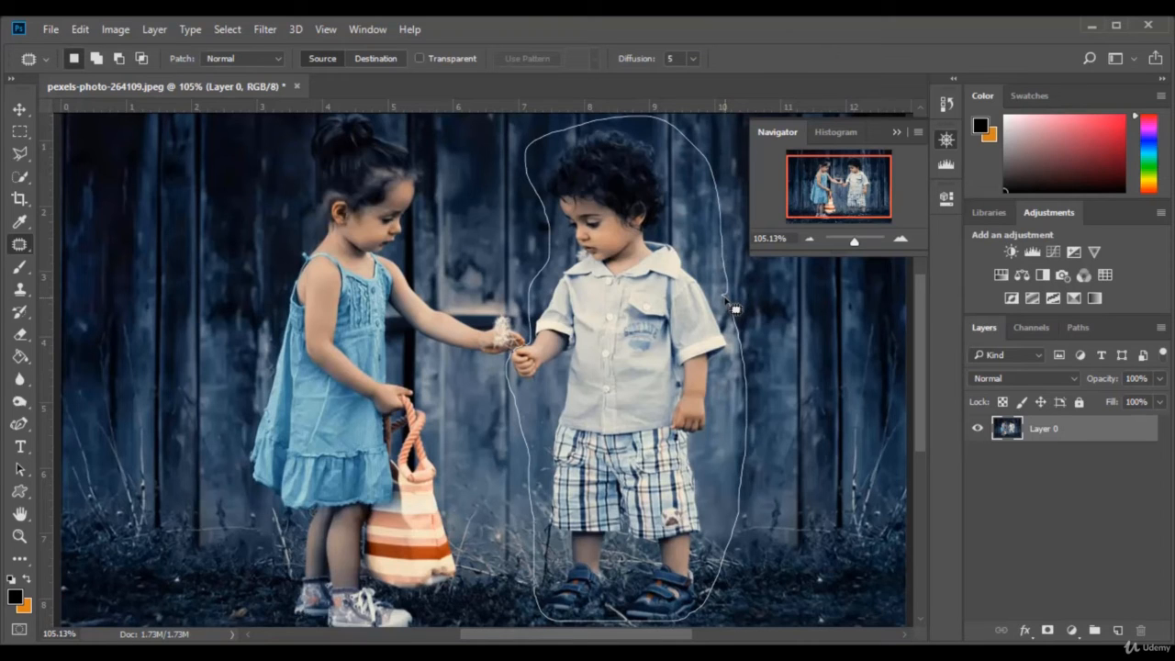
drag(735, 309, 543, 613)
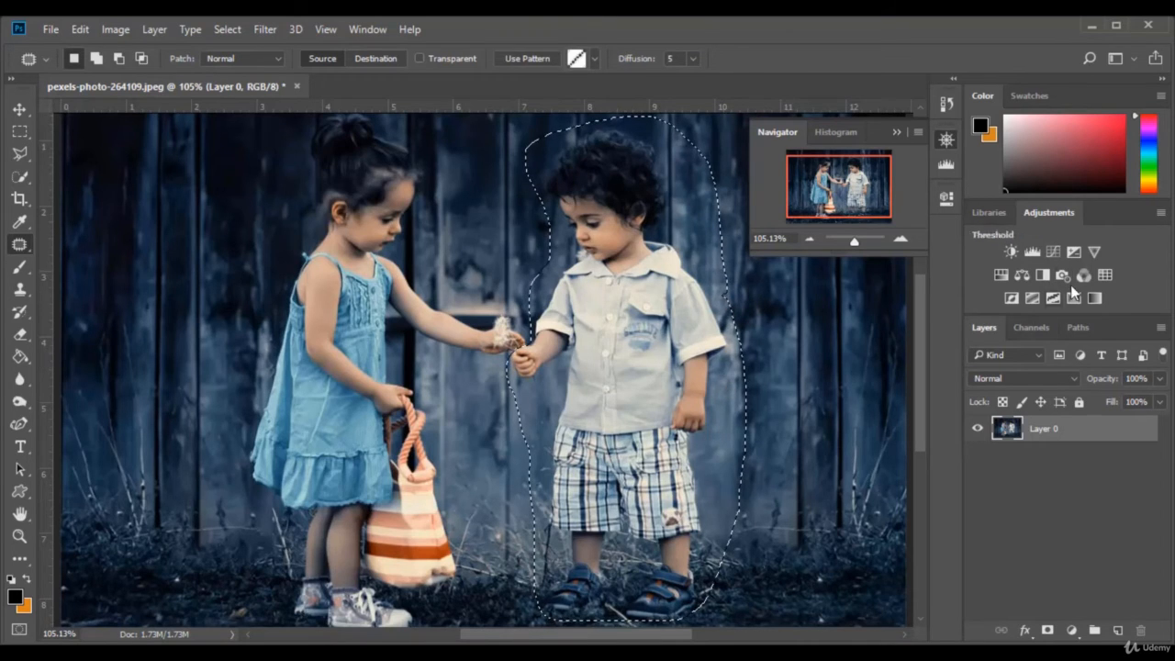
Collapse the Navigator, replace the outlined boy with a clean stretch of the wooden wall and grass, and deselect
drag(855, 241, 854, 241)
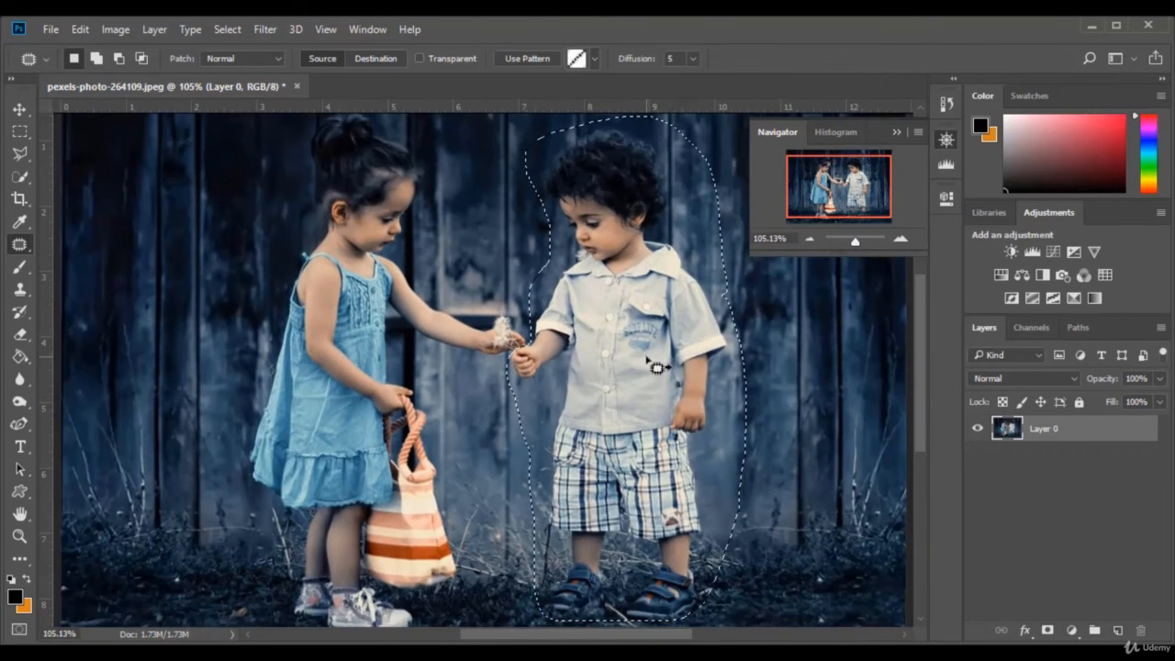
click(897, 132)
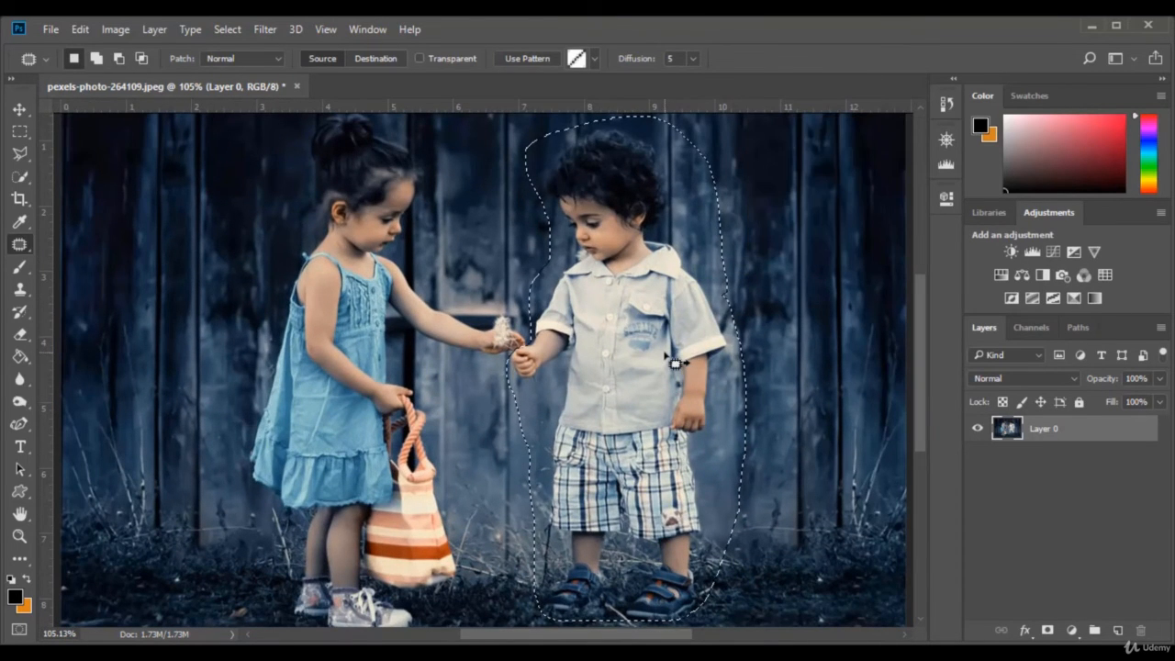
drag(663, 355, 721, 349)
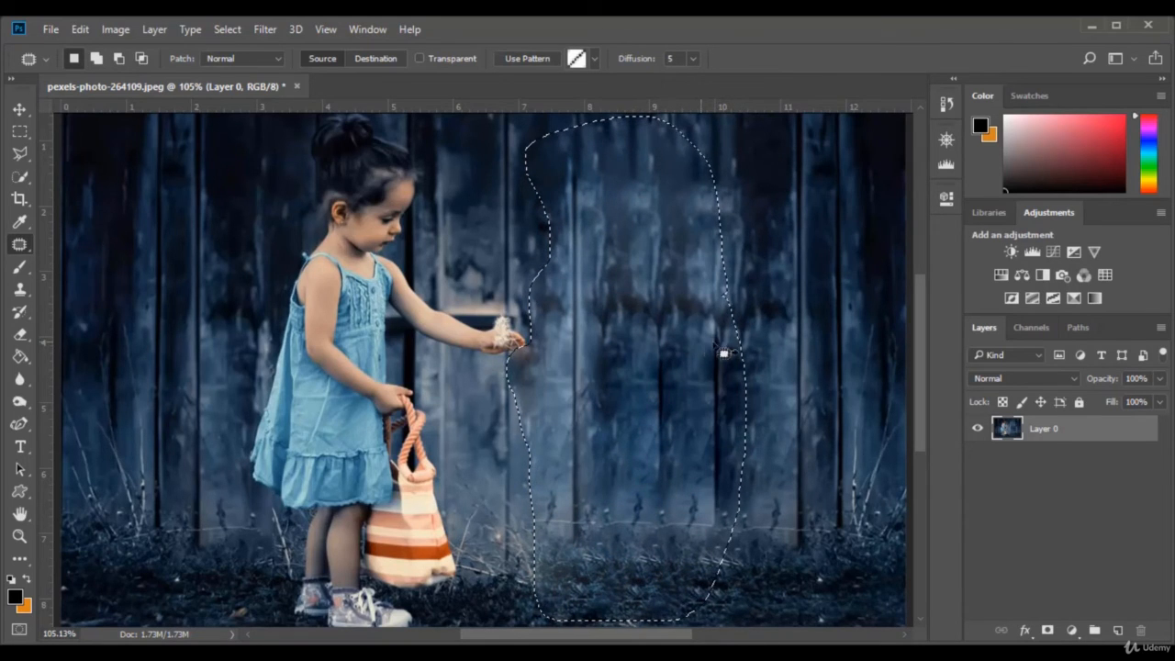
key(ctrl+d)
click(945, 166)
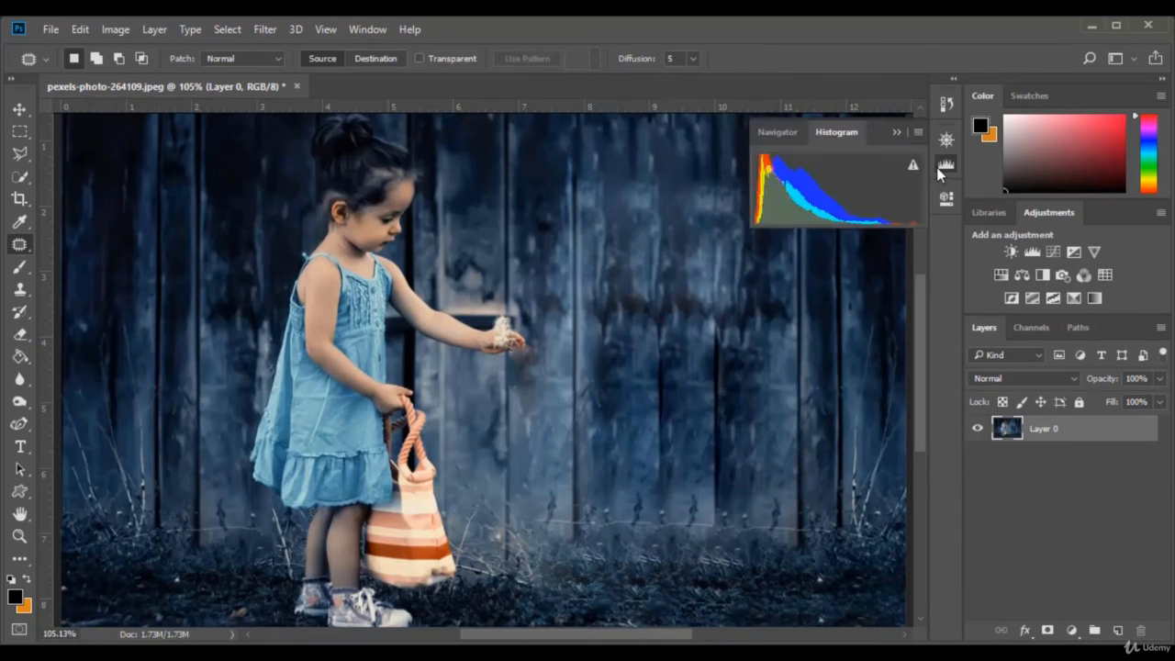
Zoom the photo out to 63.76% and dock the Navigator ahead of Color in the Color and Swatches group, leaving the Histogram collapsed
click(785, 133)
drag(859, 242, 853, 244)
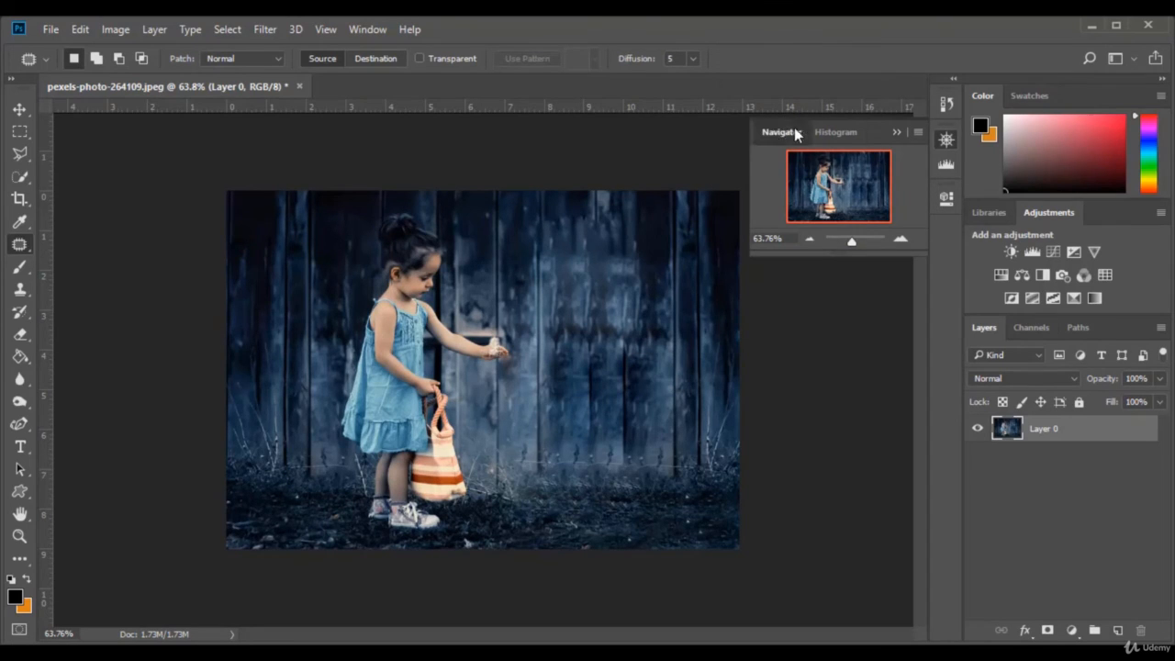
drag(778, 132, 983, 94)
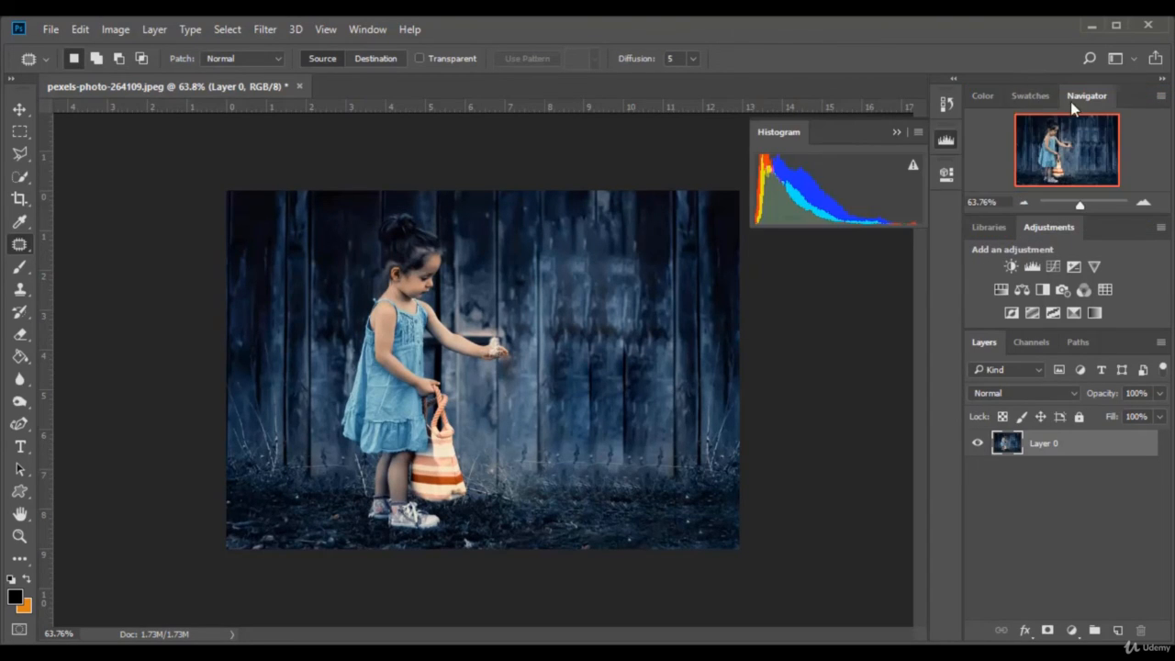
click(896, 133)
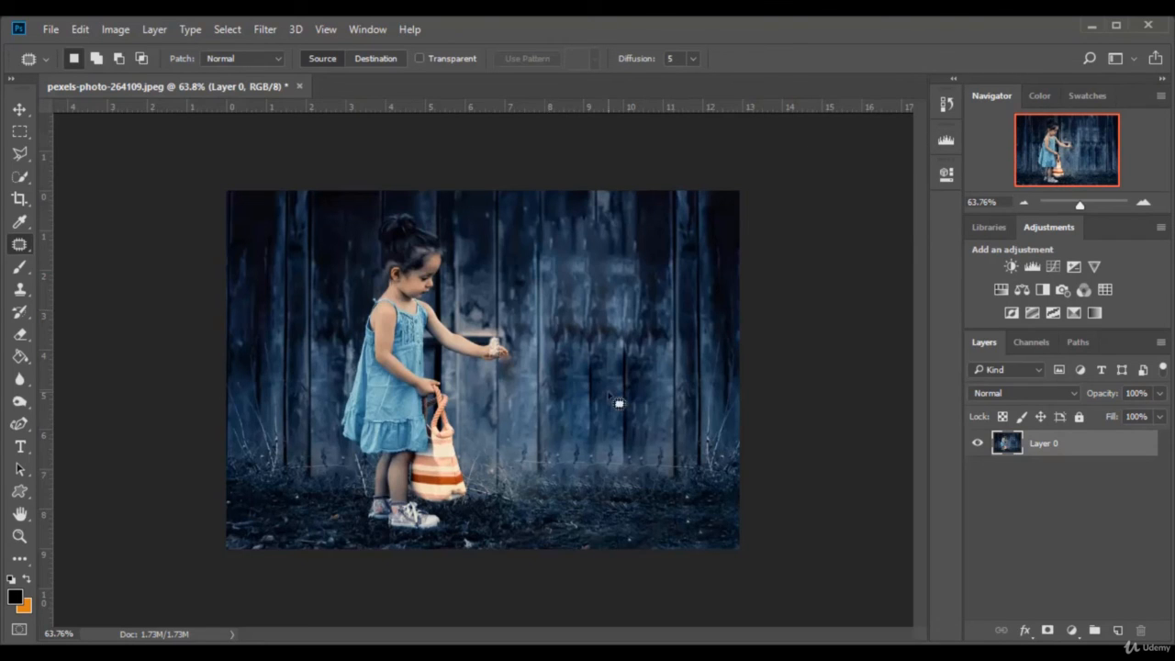
Compare the photo before and after patching by stepping back through its history to Make Layer and returning to the final Deselect state
click(945, 105)
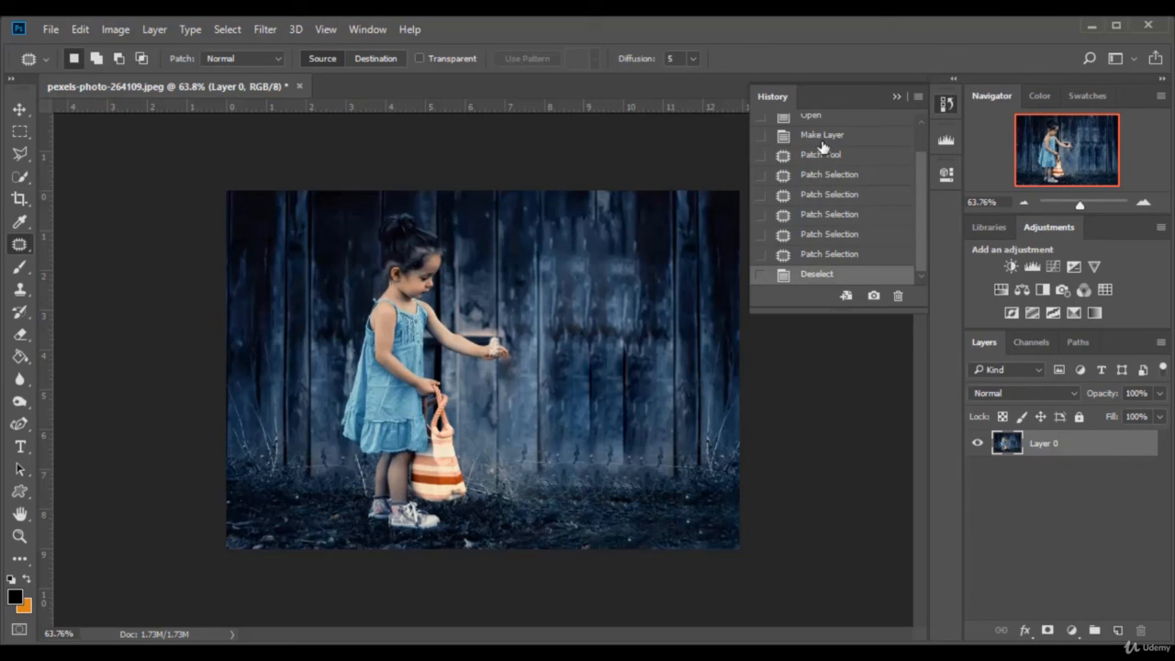
click(822, 255)
click(829, 234)
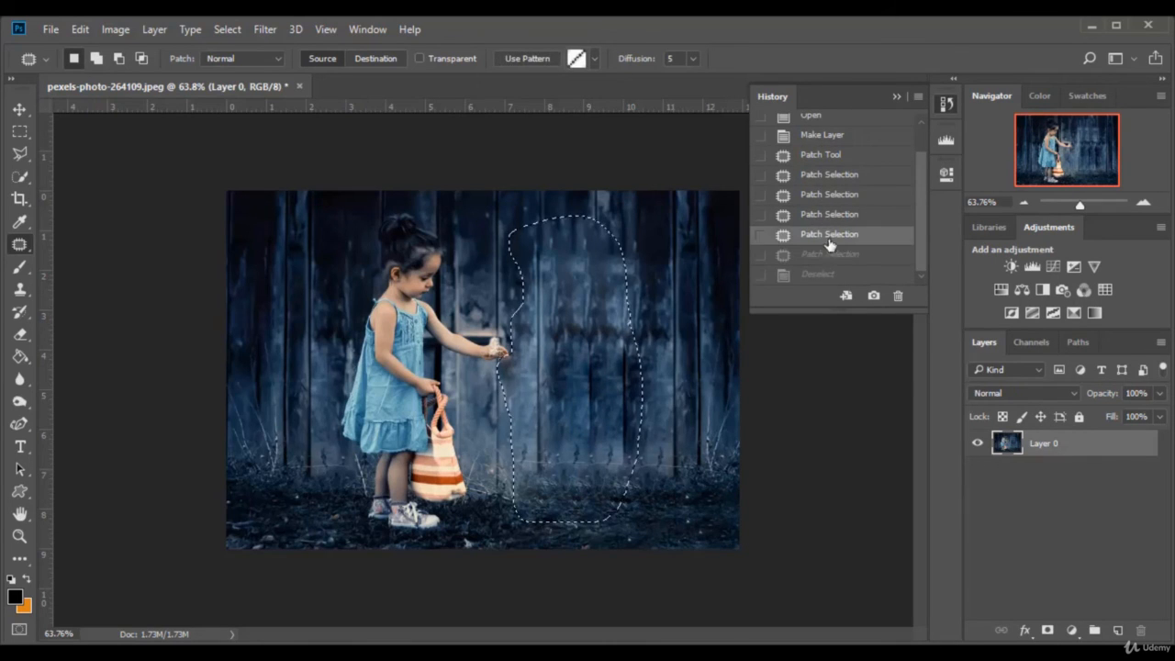
click(821, 136)
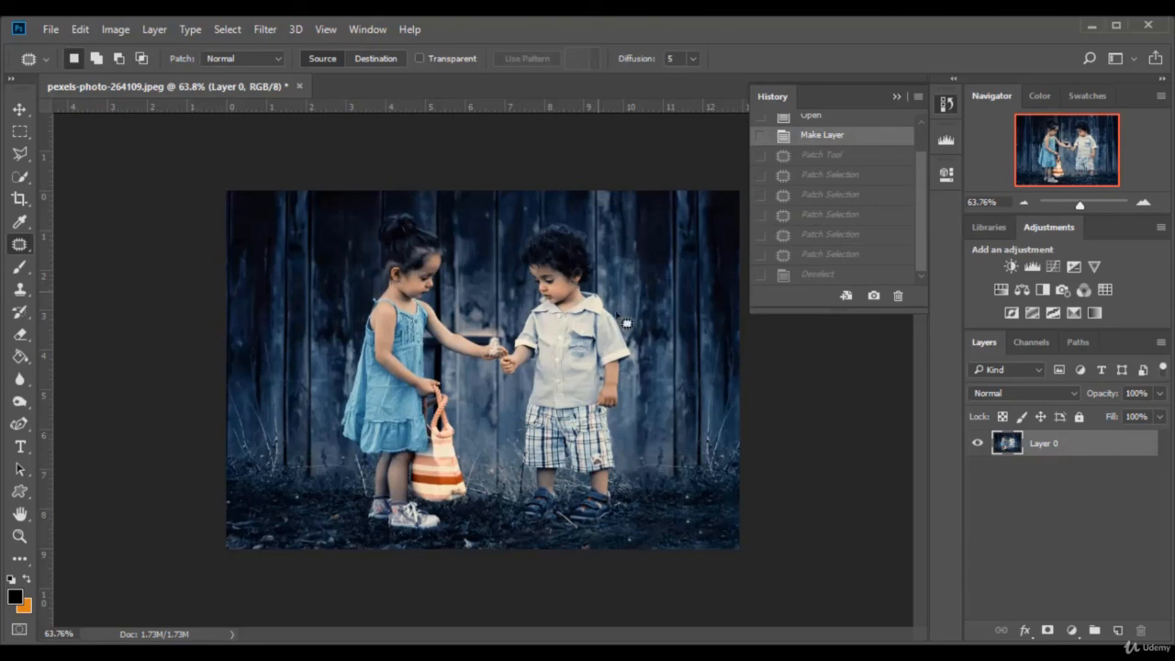
click(817, 275)
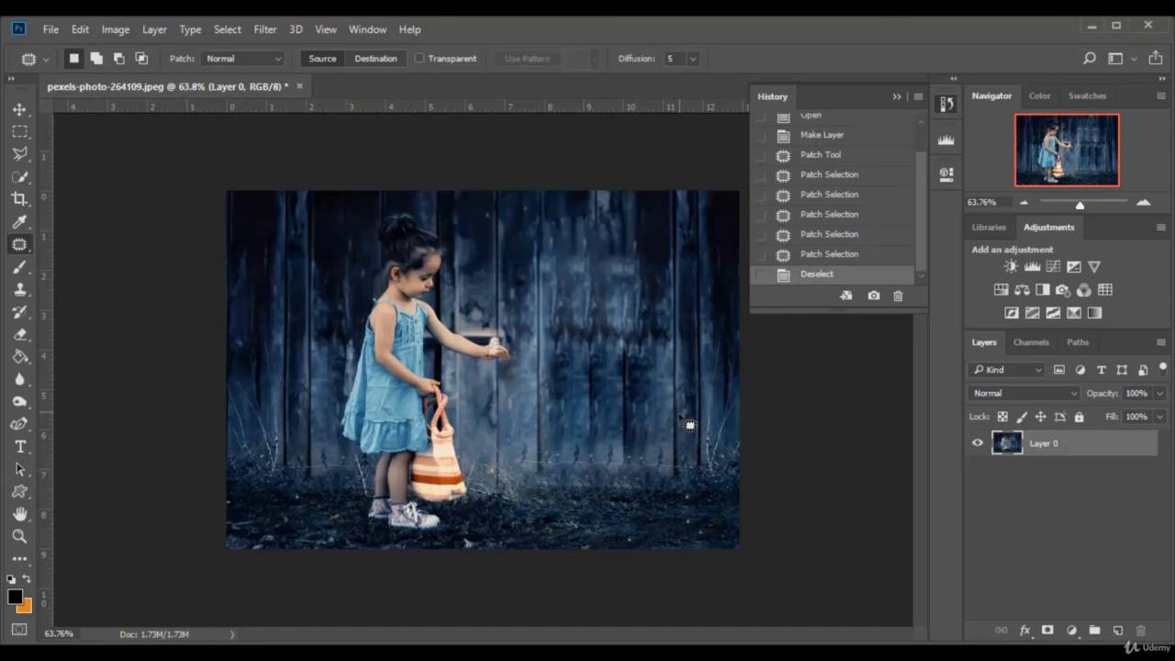
click(896, 97)
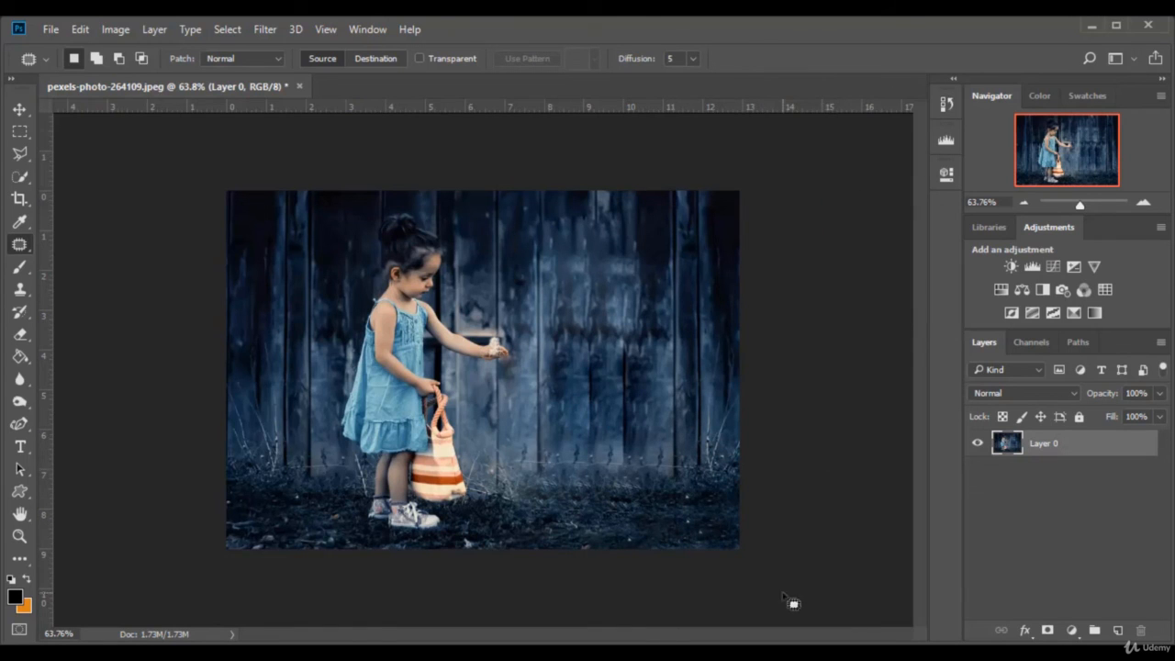